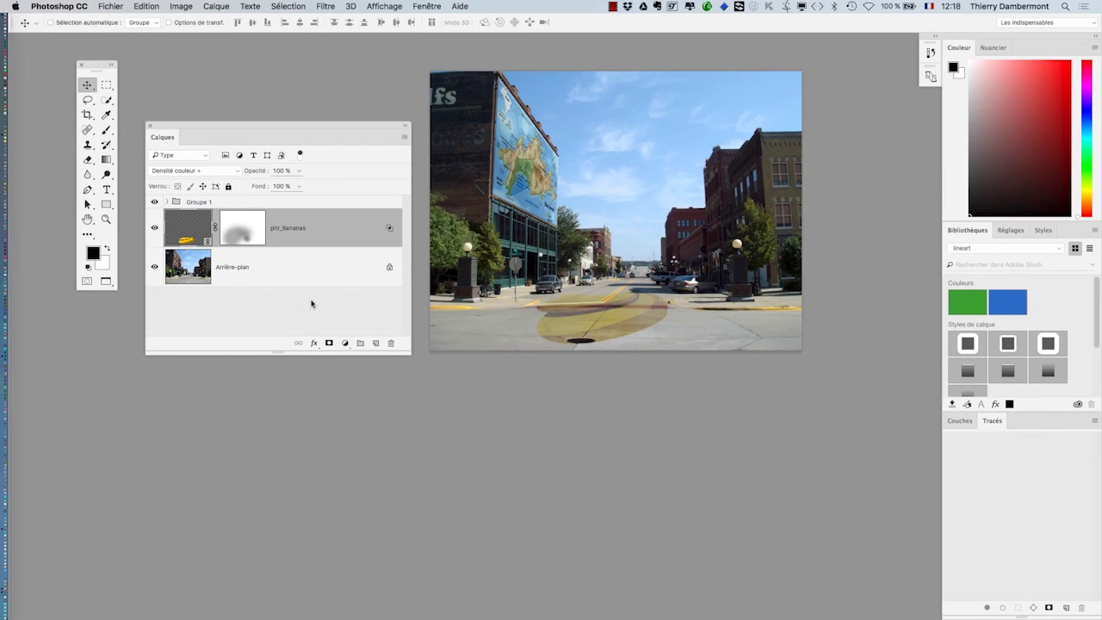
# - Switch to Finder, open the "affiche en perspective" folder in a new window and locate the pitr_Bananas.png source image
pyautogui.press('super+Tab')
pyautogui.press('super+Tab')
pyautogui.press('super+Tab')
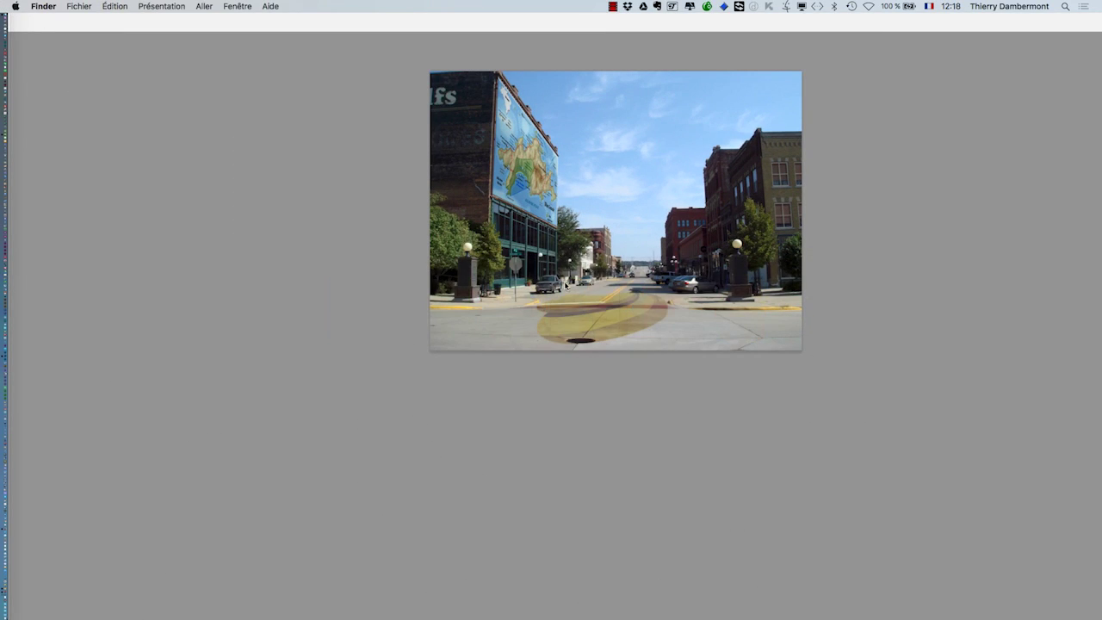
pyautogui.click(78, 6)
pyautogui.click(107, 20)
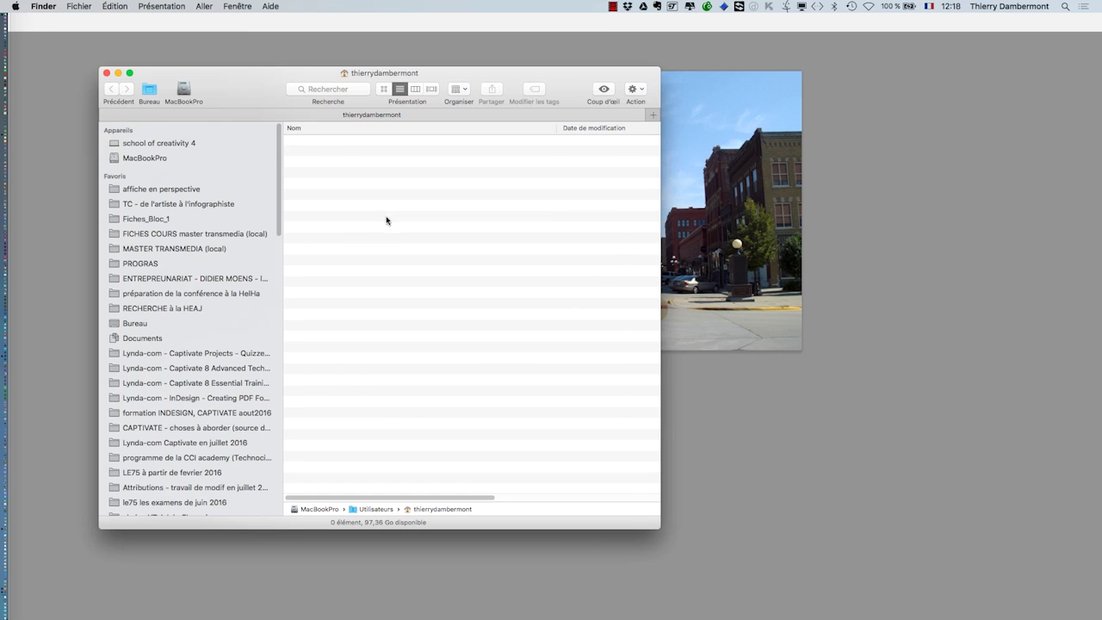
pyautogui.click(158, 190)
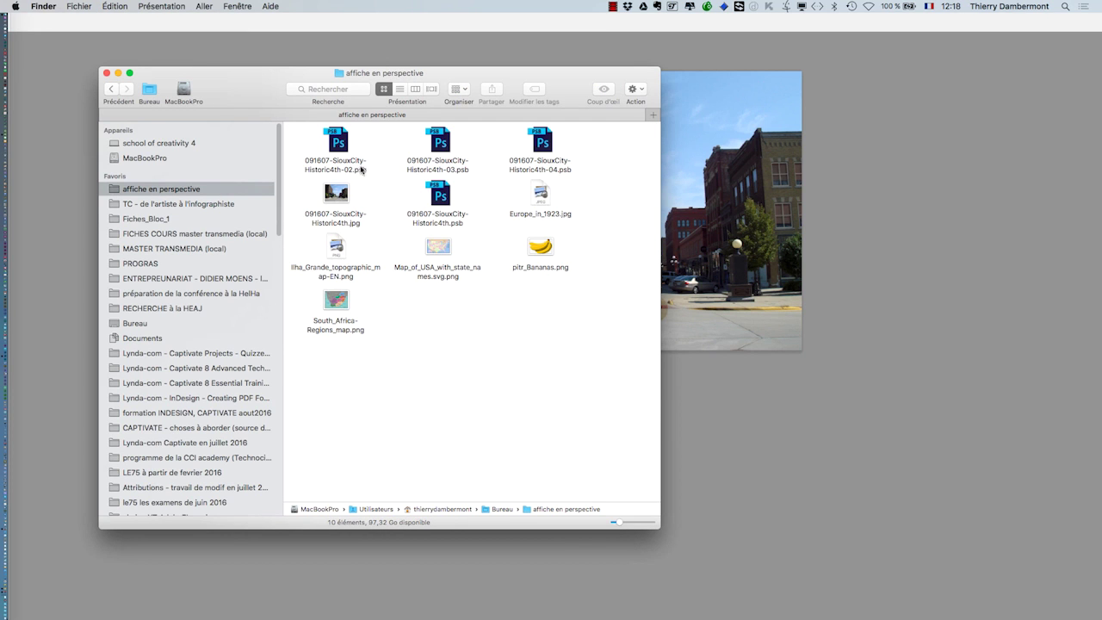
pyautogui.click(546, 258)
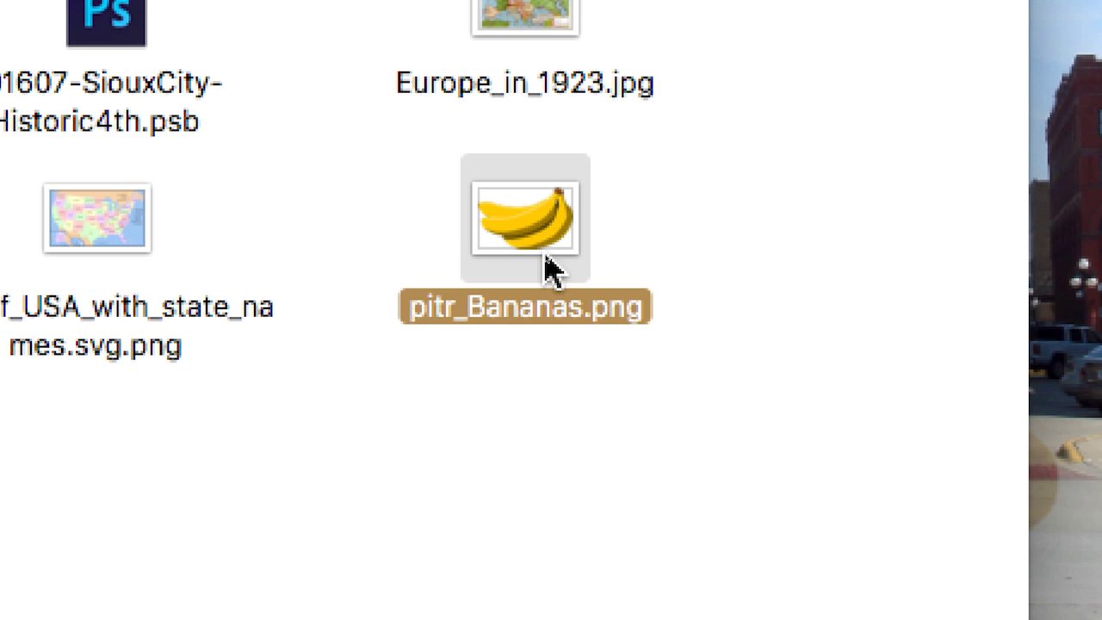
pyautogui.click(516, 465)
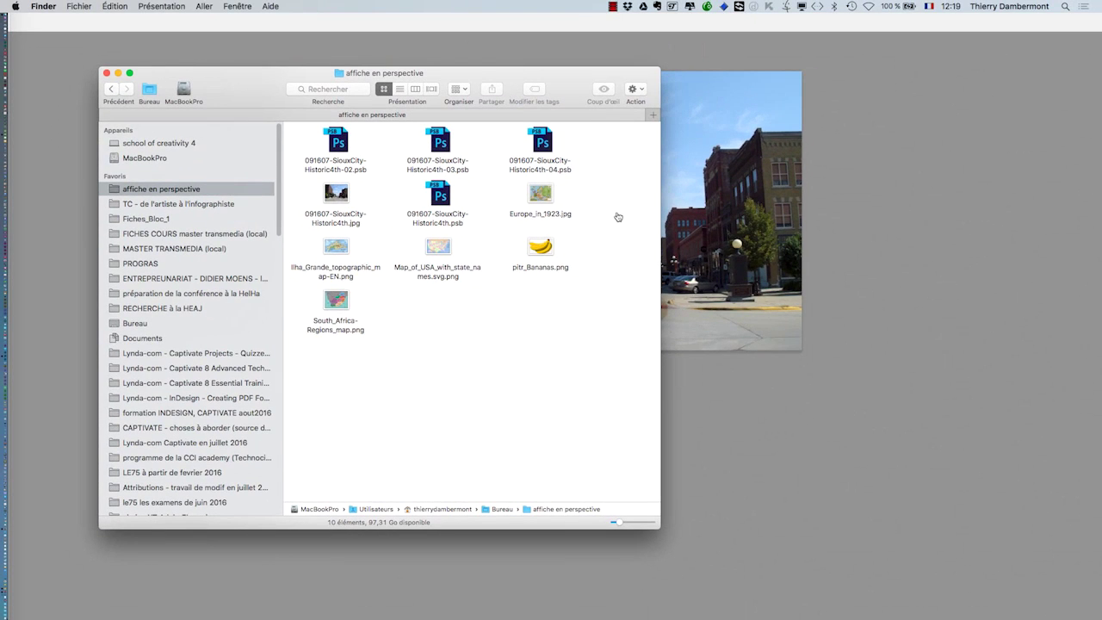
# - Switch to Firefox and bring up its window with the bananes "public domain" image search
pyautogui.press('super+Tab')
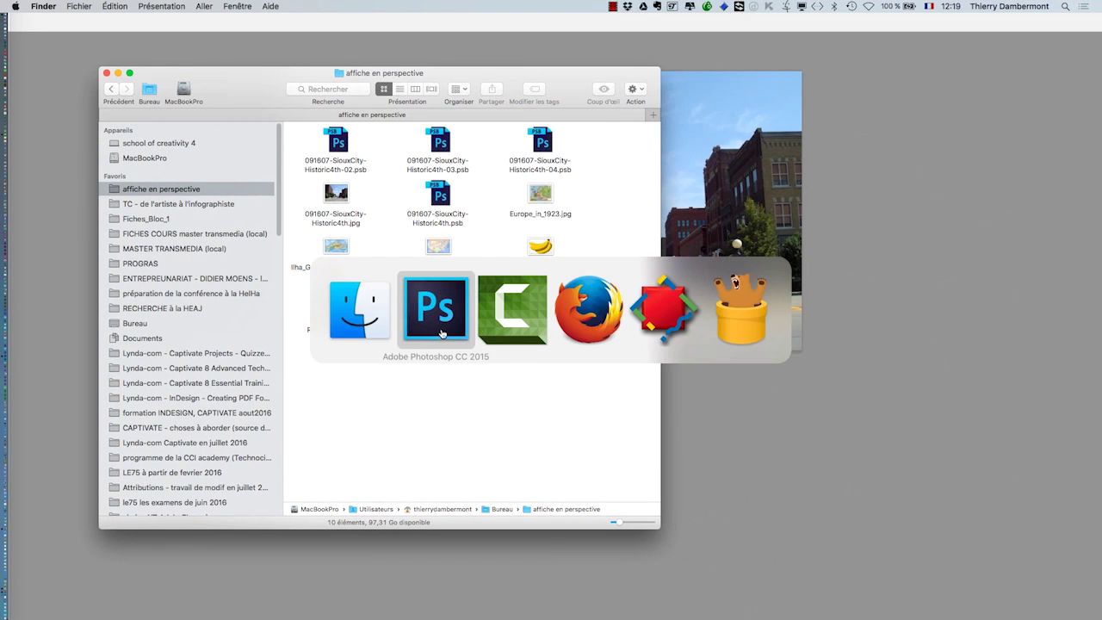
pyautogui.click(559, 314)
pyautogui.click(356, 5)
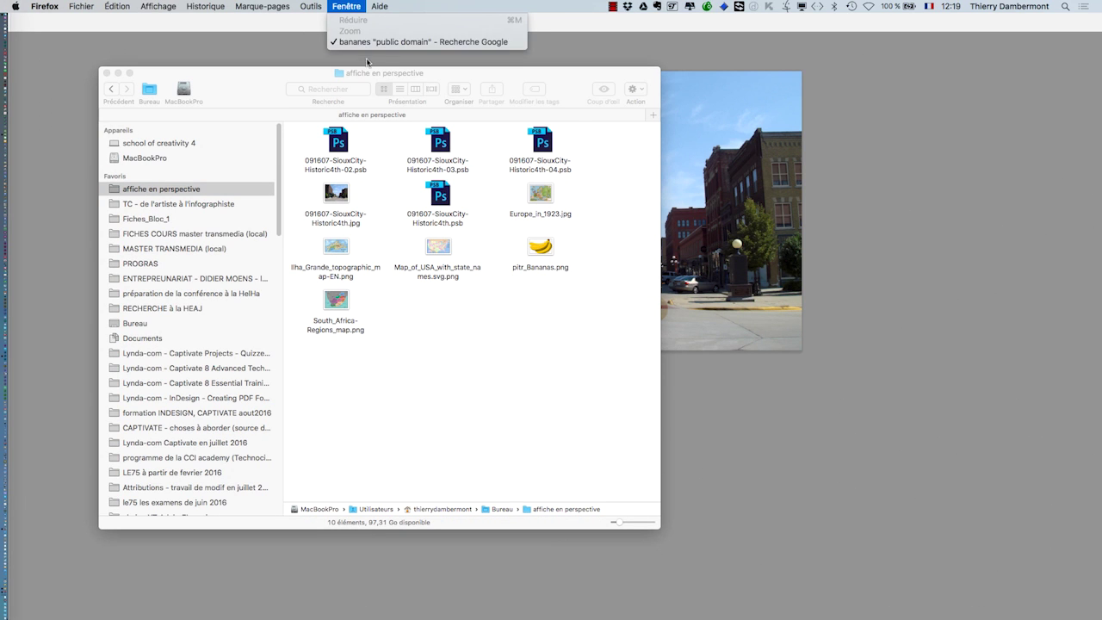
pyautogui.click(379, 40)
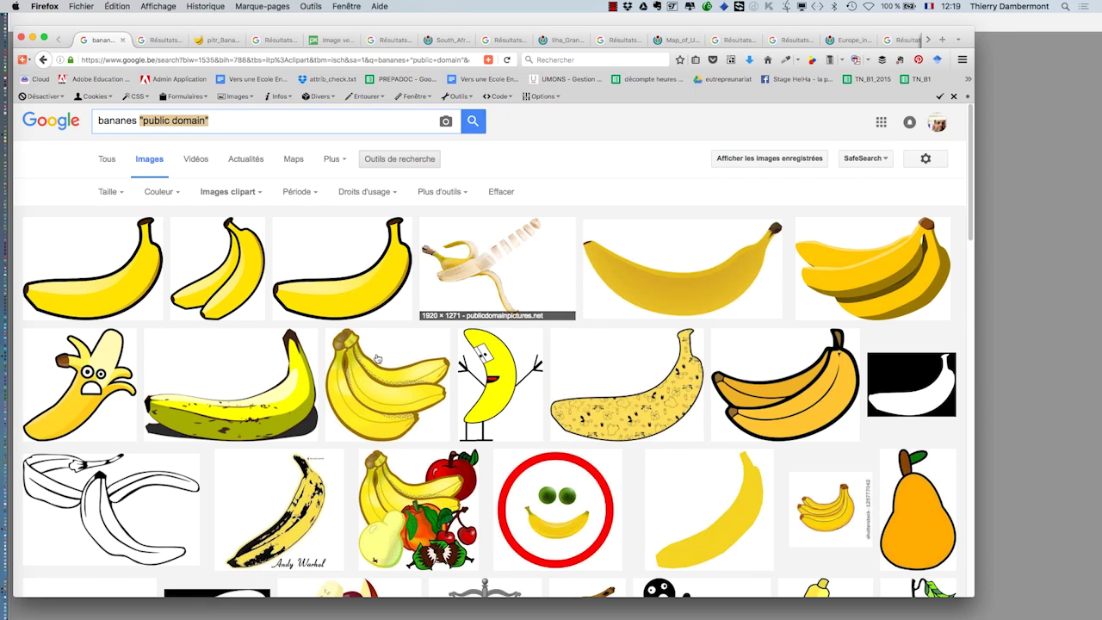
# - Browse the banana image results, view the fruit assortment illustration on its Pixabay page and return to the results
pyautogui.scroll(-5, 378, 370)
pyautogui.scroll(-3, 379, 370)
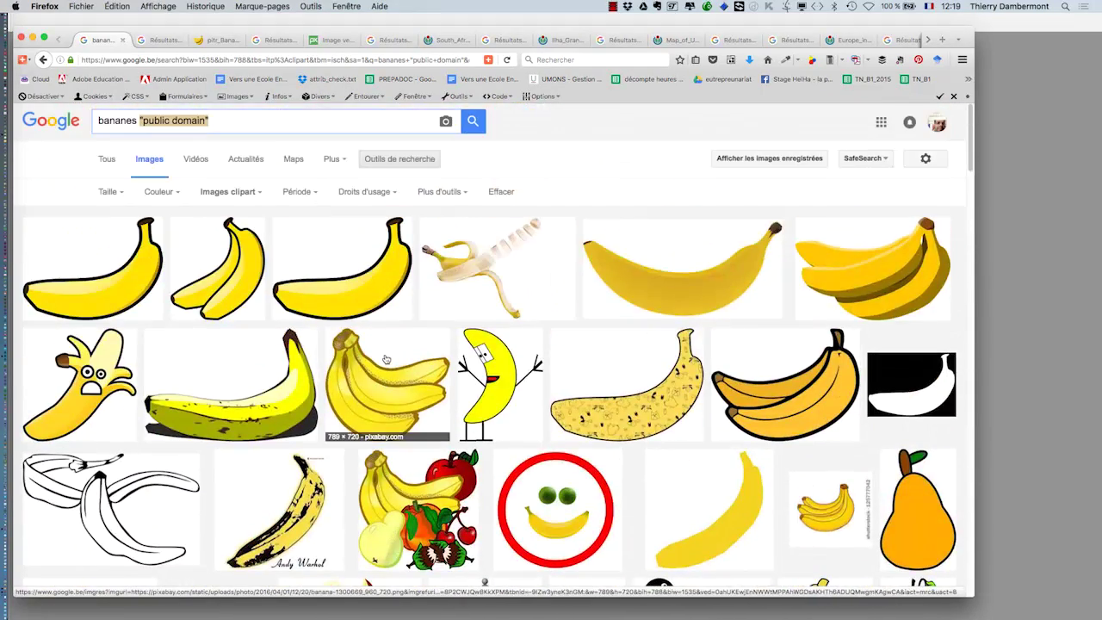
pyautogui.scroll(-5, 417, 364)
pyautogui.scroll(5, 417, 364)
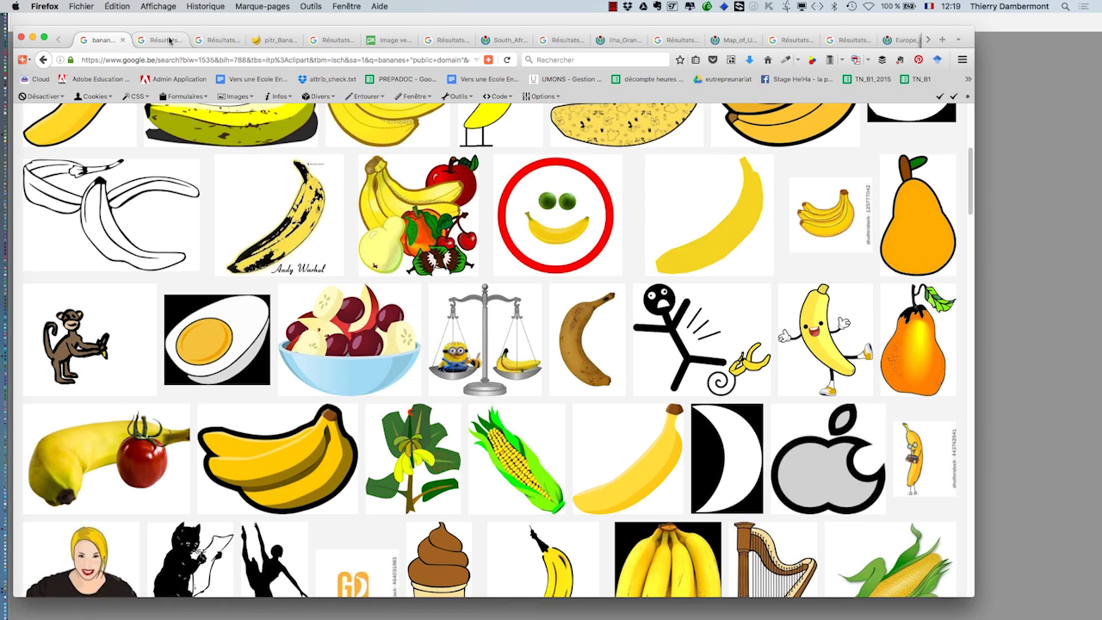
pyautogui.click(405, 215)
pyautogui.click(775, 306)
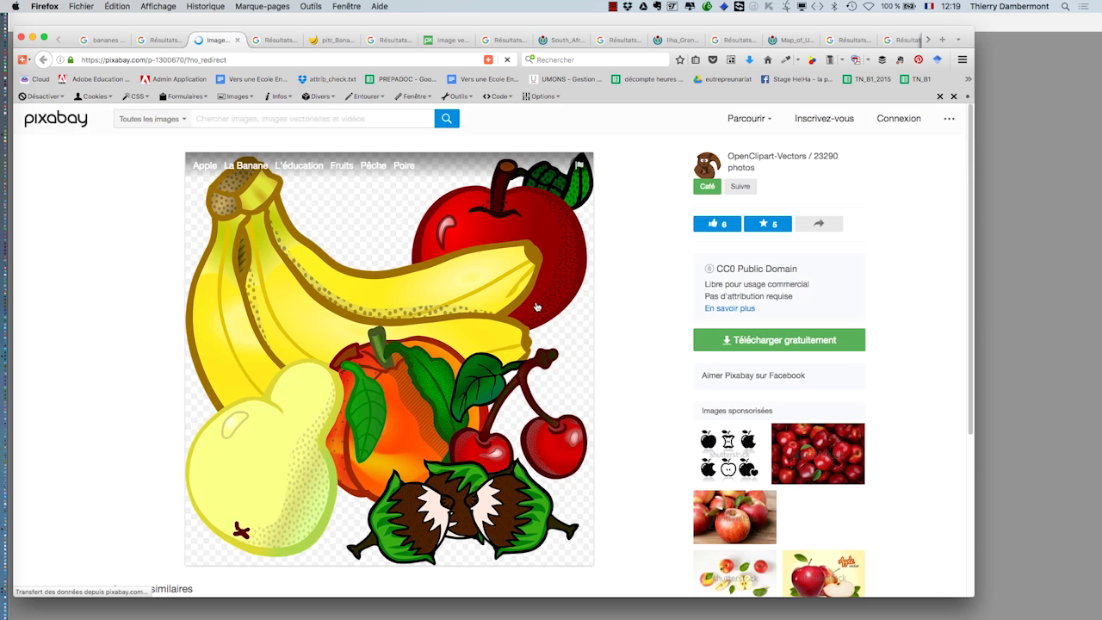
pyautogui.click(104, 39)
pyautogui.press('Escape')
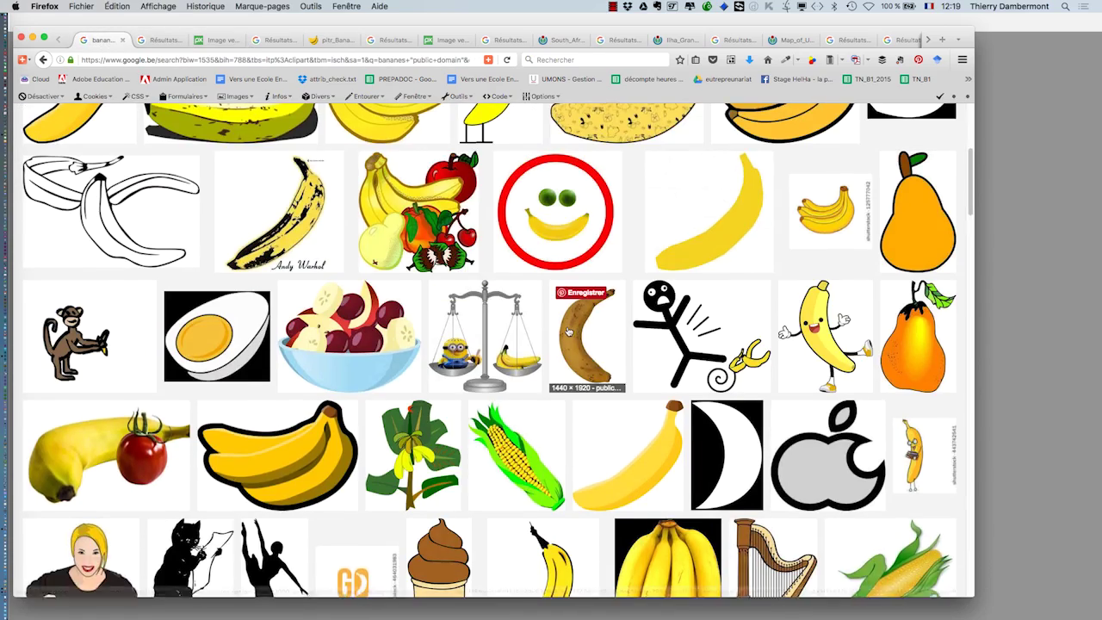
# - Look further down the image results and view the corn cob picture on its own
pyautogui.scroll(-8, 415, 282)
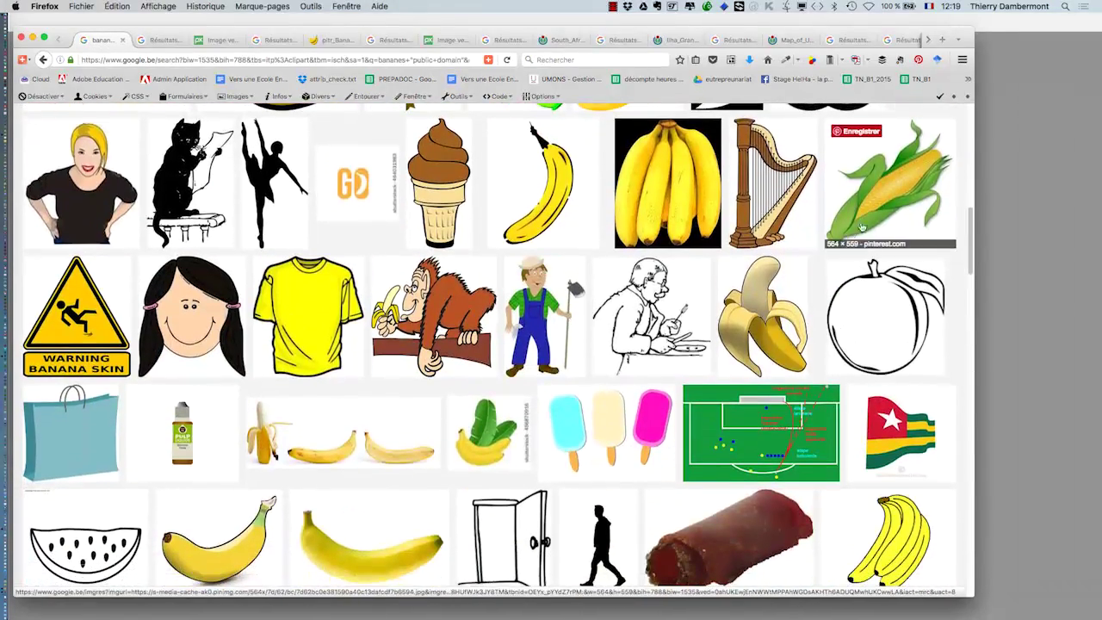
pyautogui.click(157, 40)
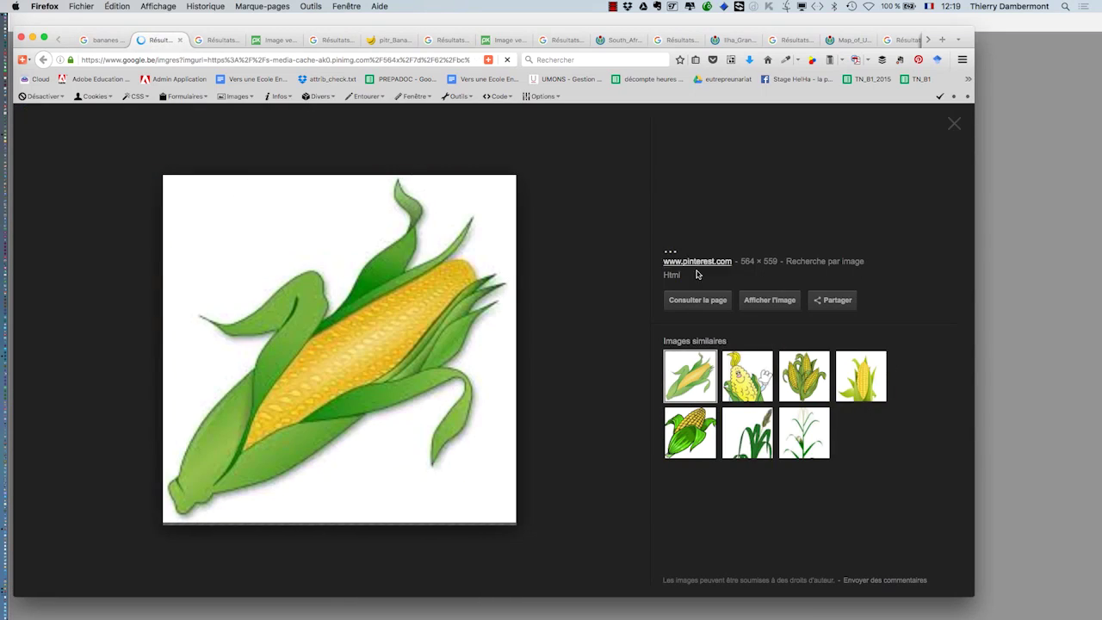
pyautogui.click(770, 299)
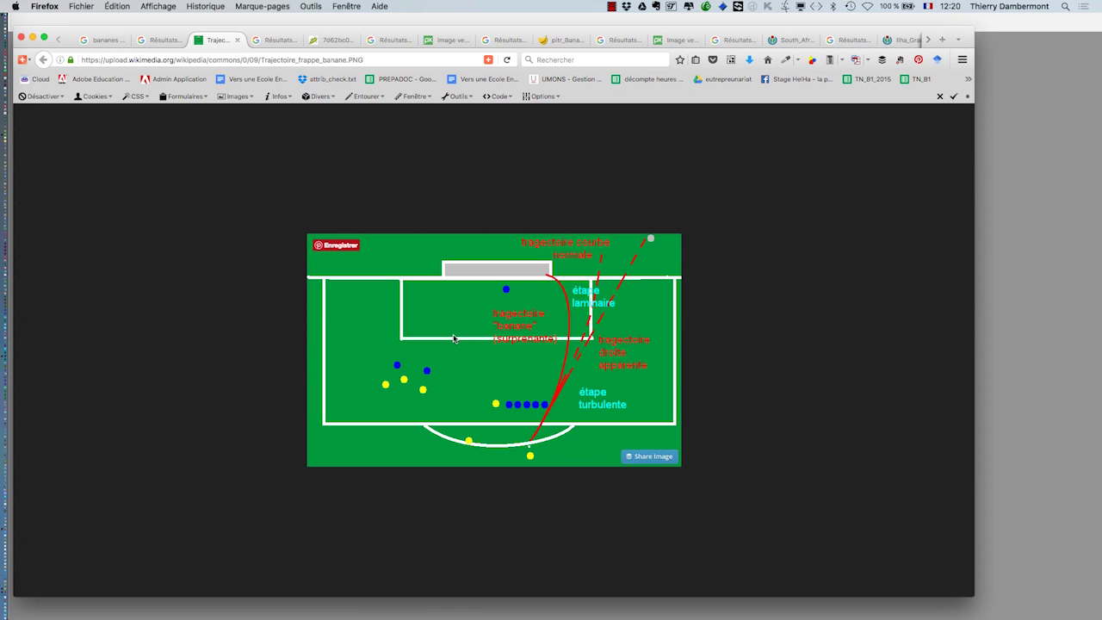
# - Save the football pitch diagram as Trajectoire_frappe_banane.PNG in the "affiche en perspective" folder
pyautogui.rightClick(454, 338)
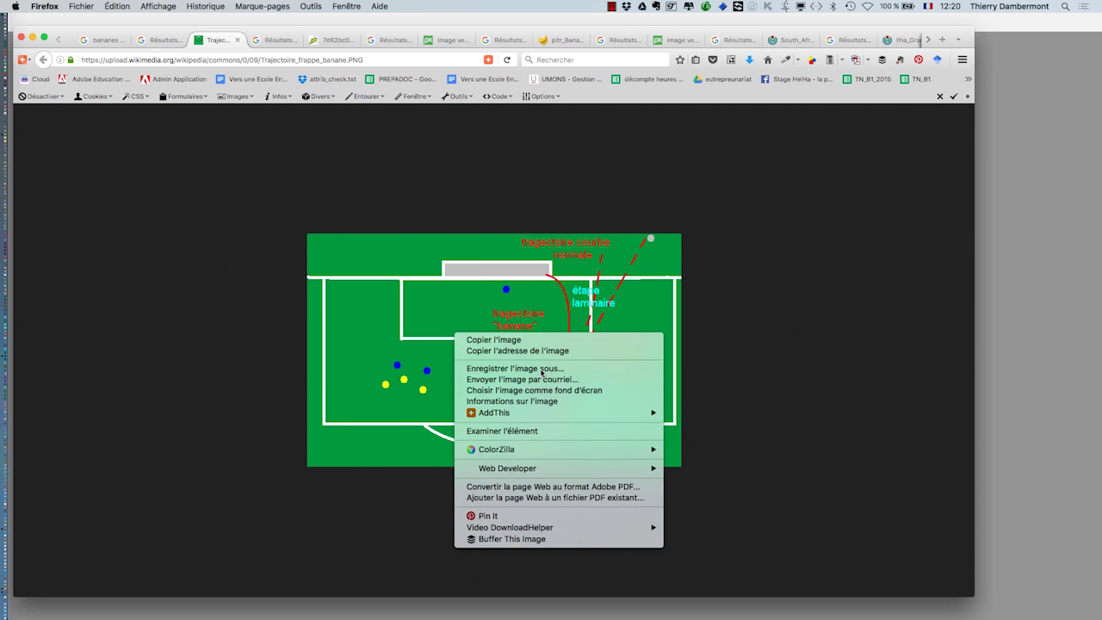
pyautogui.click(534, 367)
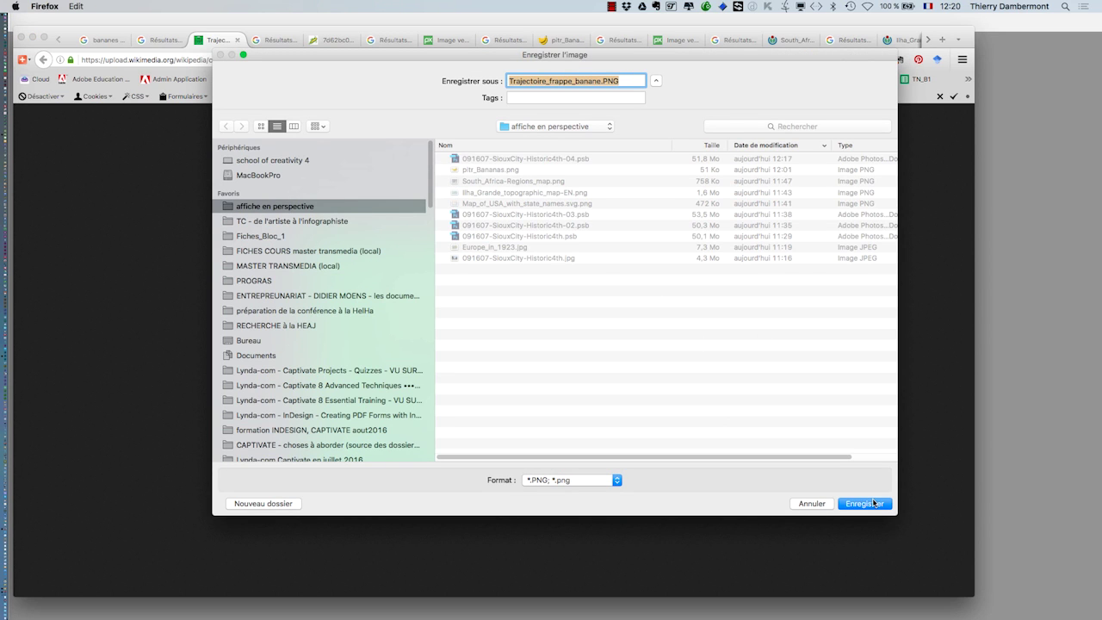
pyautogui.click(876, 504)
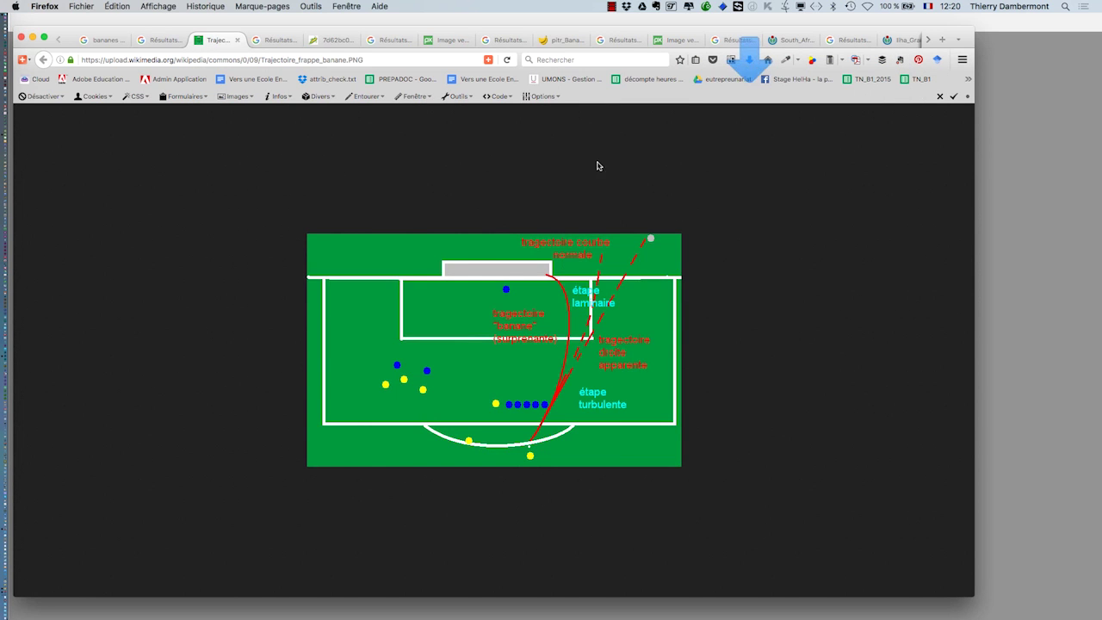
# - Check the street composite's banana layer in Photoshop and switch to the "affiche en perspective" folder in Finder
pyautogui.press('super+Tab')
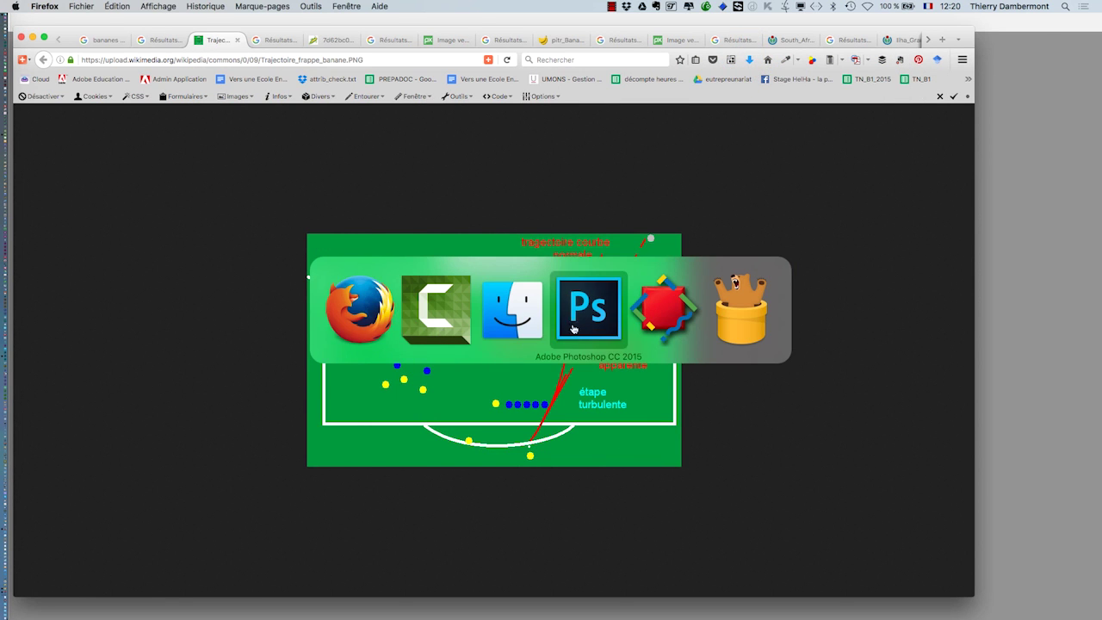
pyautogui.click(604, 318)
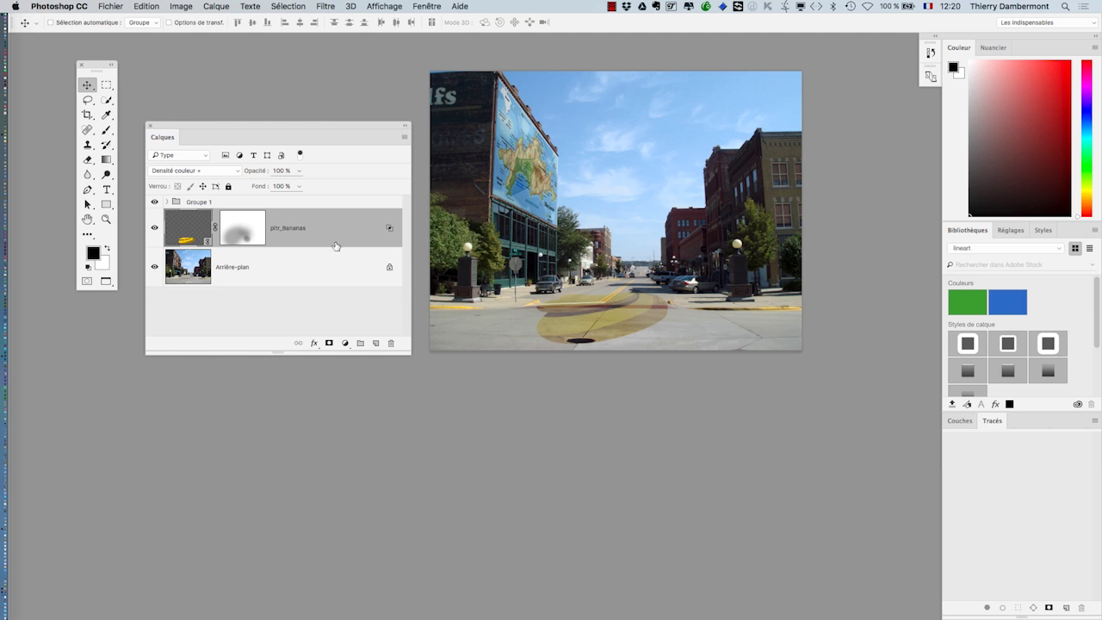
pyautogui.press('super+Tab')
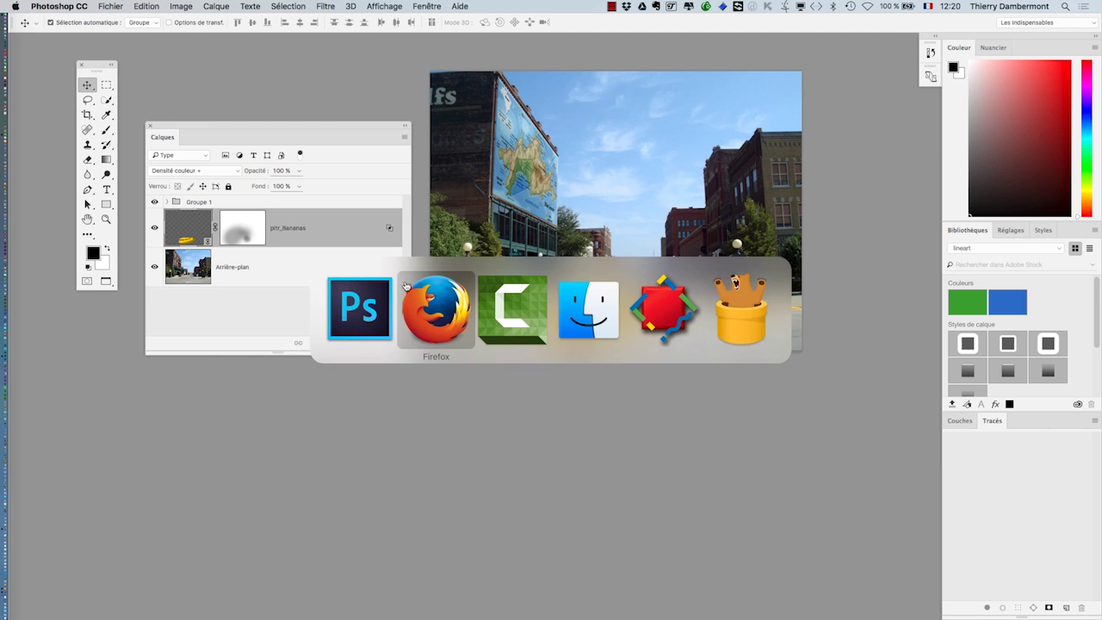
pyautogui.click(601, 328)
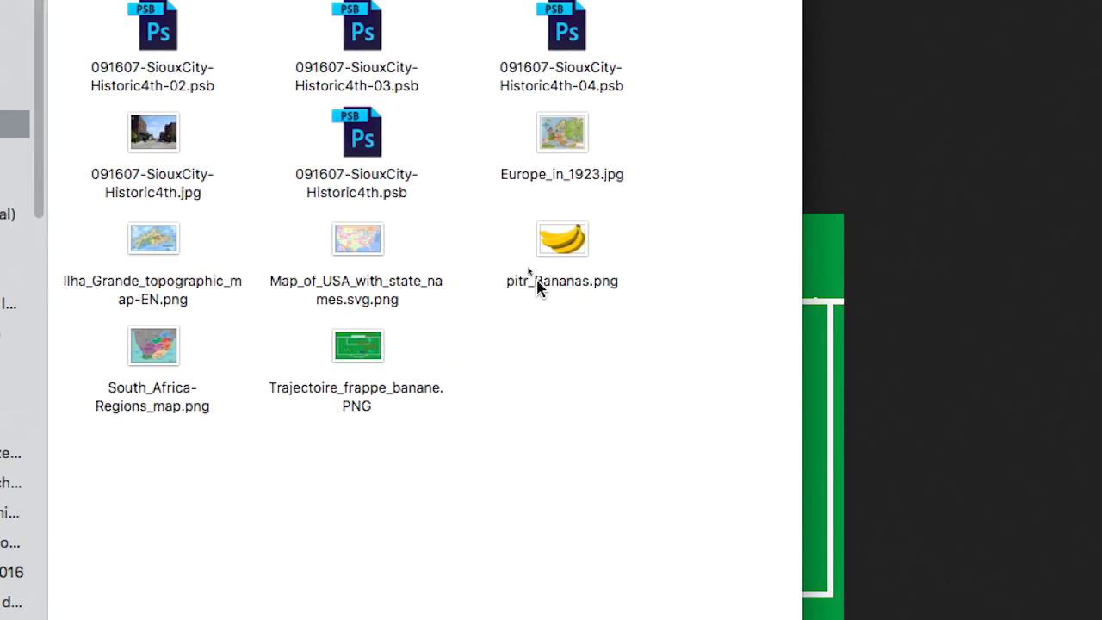
# - Copy the base name of pitr_Bananas.png and rename that file pitr_Bananas-ANCIEN.png
pyautogui.click(537, 288)
pyautogui.press('Return')
pyautogui.press('super+c')
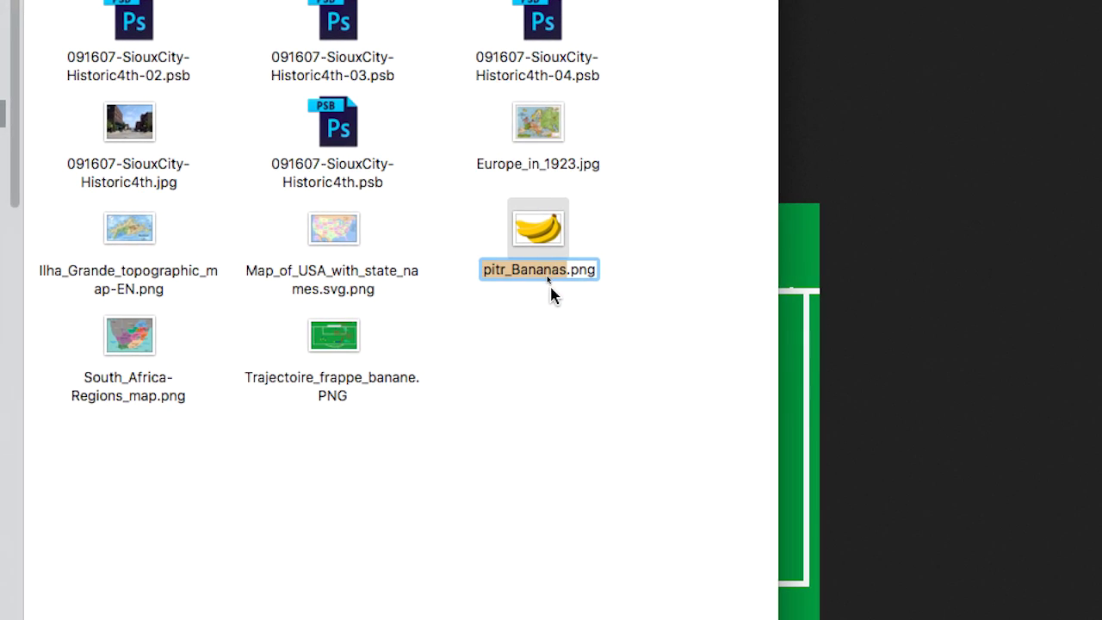
pyautogui.press('Return')
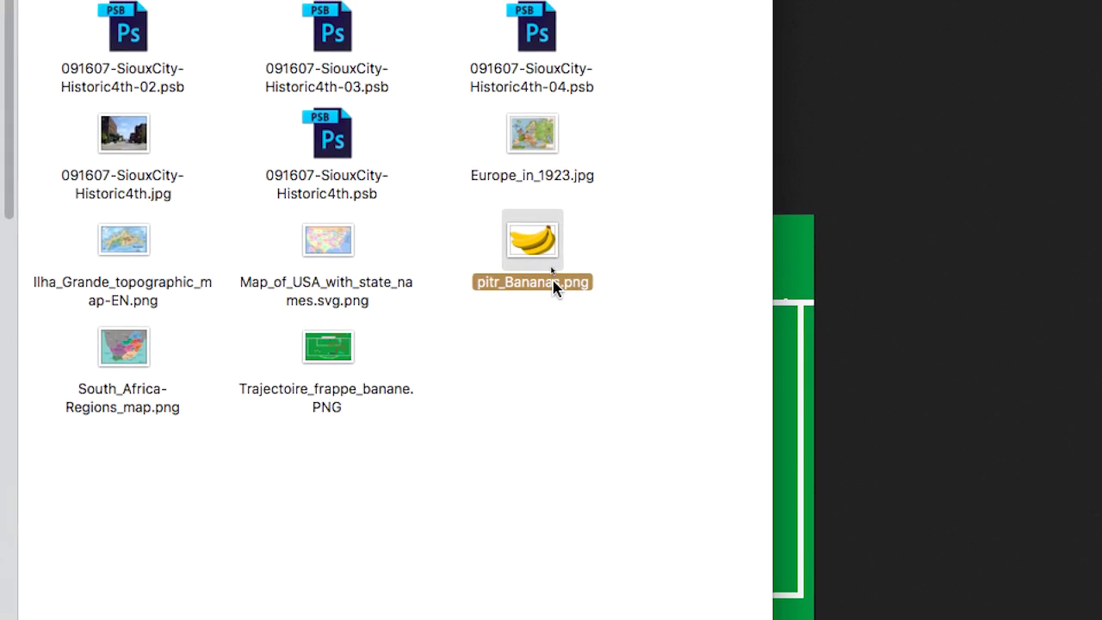
pyautogui.press('Return')
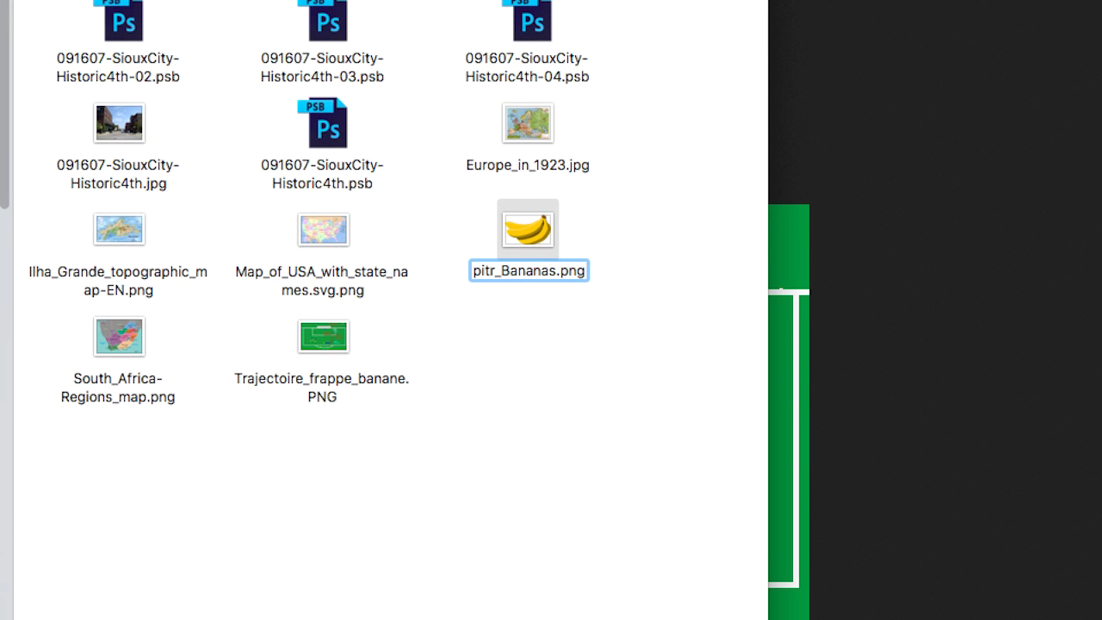
pyautogui.write('-ANCIEN')
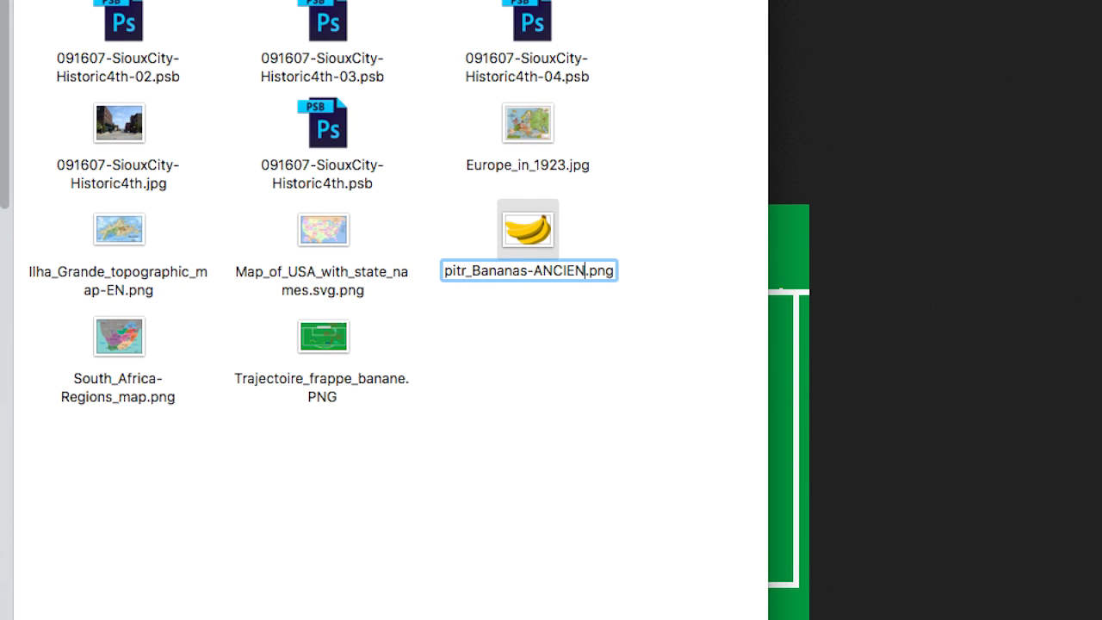
pyautogui.press('Return')
# - Rename Trajectoire_frappe_banane.PNG as pitr_Bananas.PNG using the copied name
pyautogui.click(317, 382)
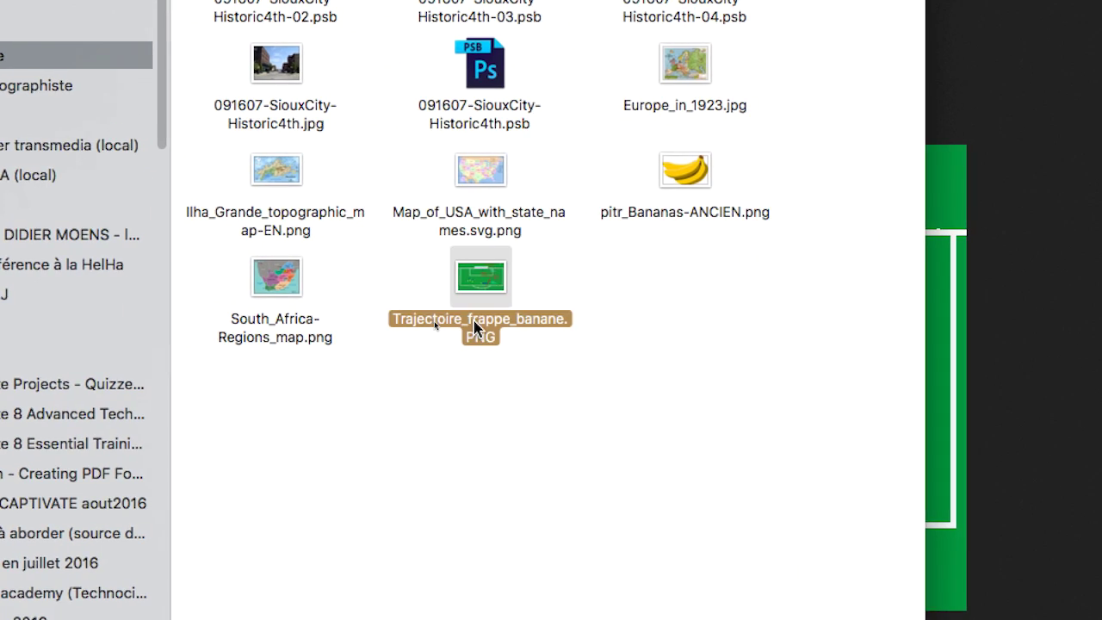
pyautogui.press('Return')
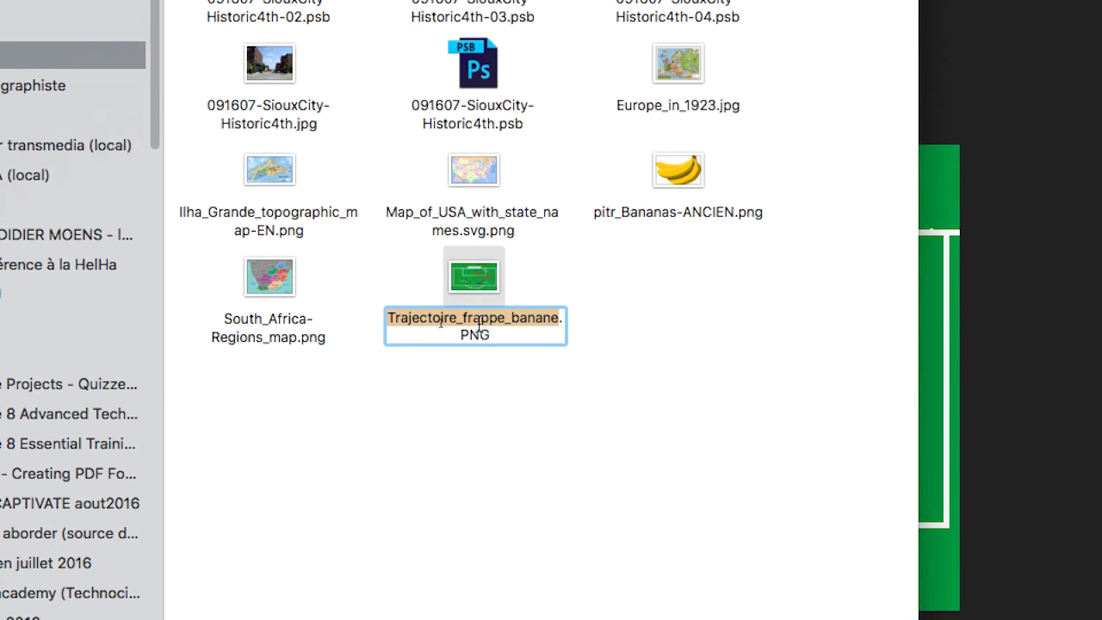
pyautogui.press('super+v')
pyautogui.press('Return')
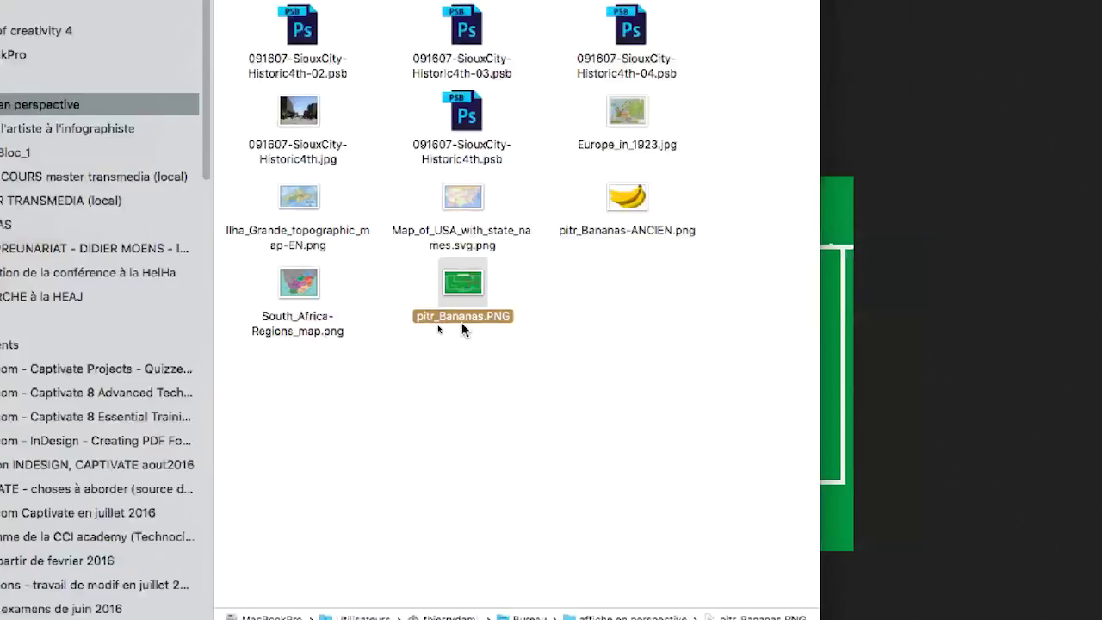
# - Check the street composite in Photoshop against the renamed pitr_Bananas-ANCIEN.png file in Finder
pyautogui.press('super+Tab')
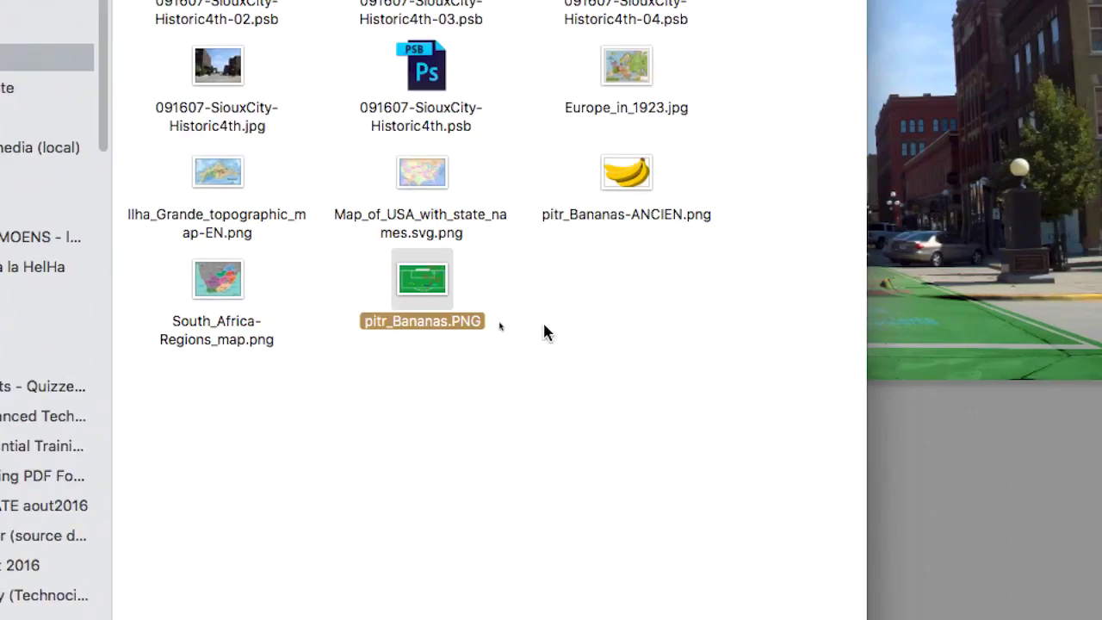
pyautogui.click(559, 317)
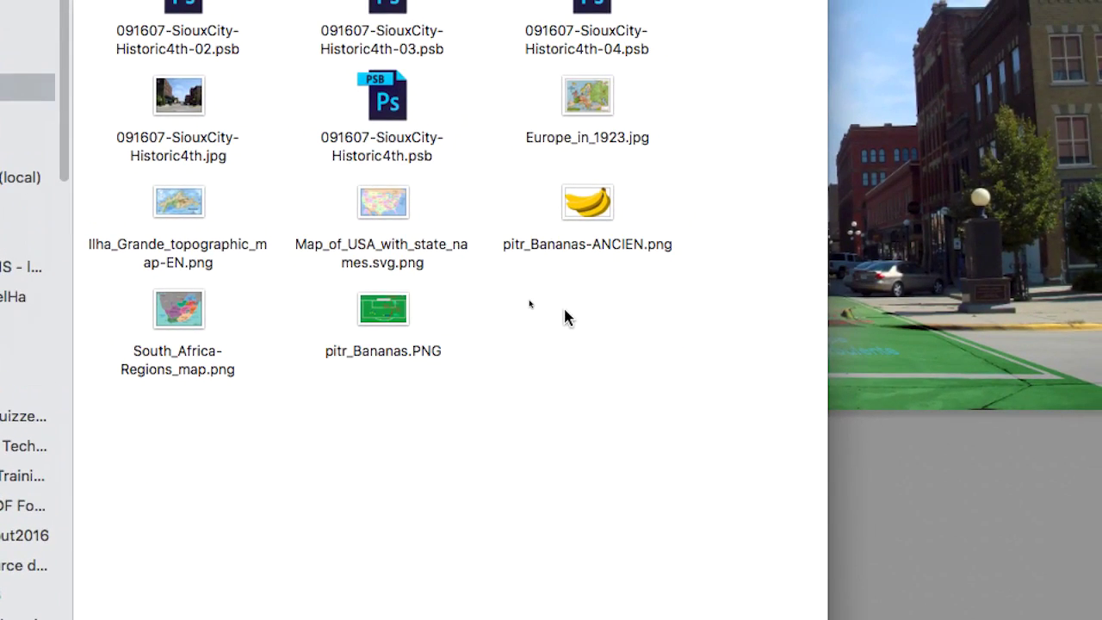
pyautogui.click(589, 248)
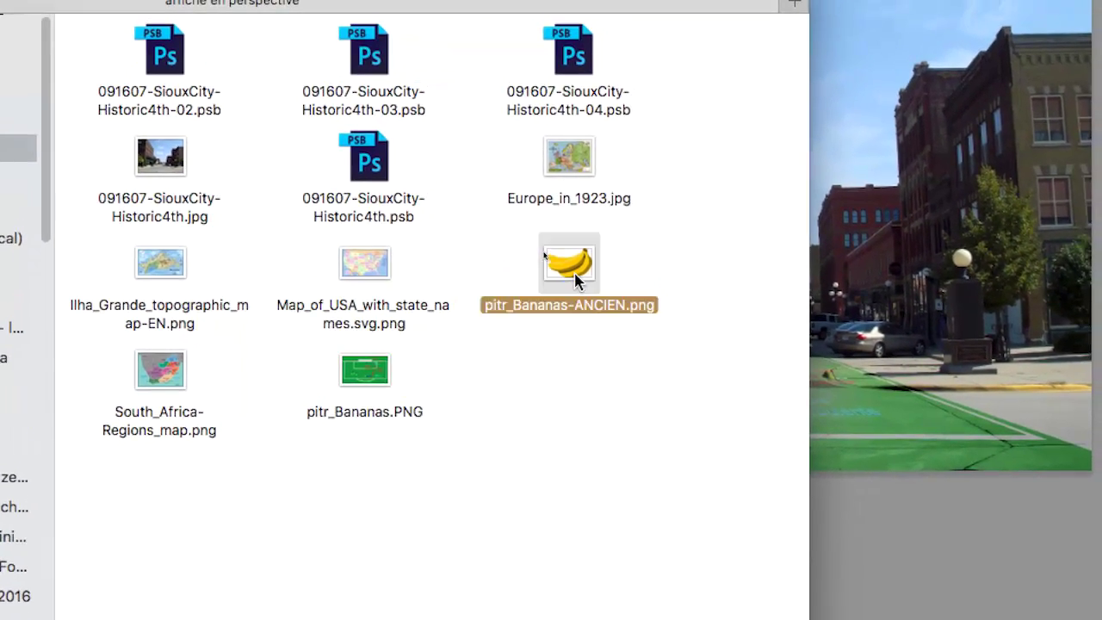
pyautogui.click(559, 305)
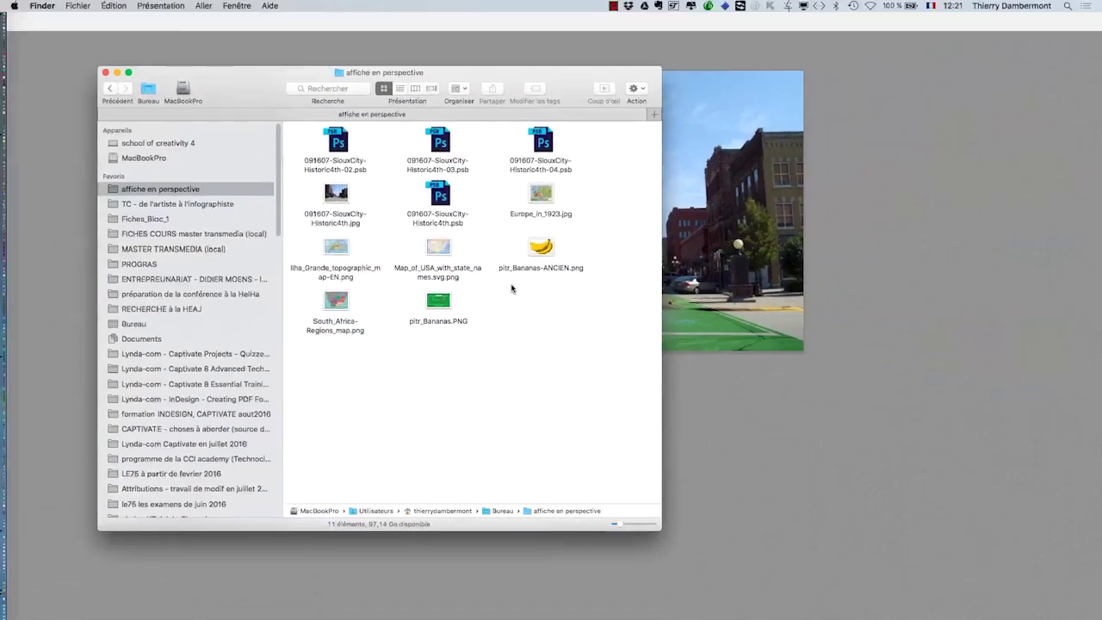
# - Close the Finder window and switch back to Photoshop
pyautogui.click(106, 72)
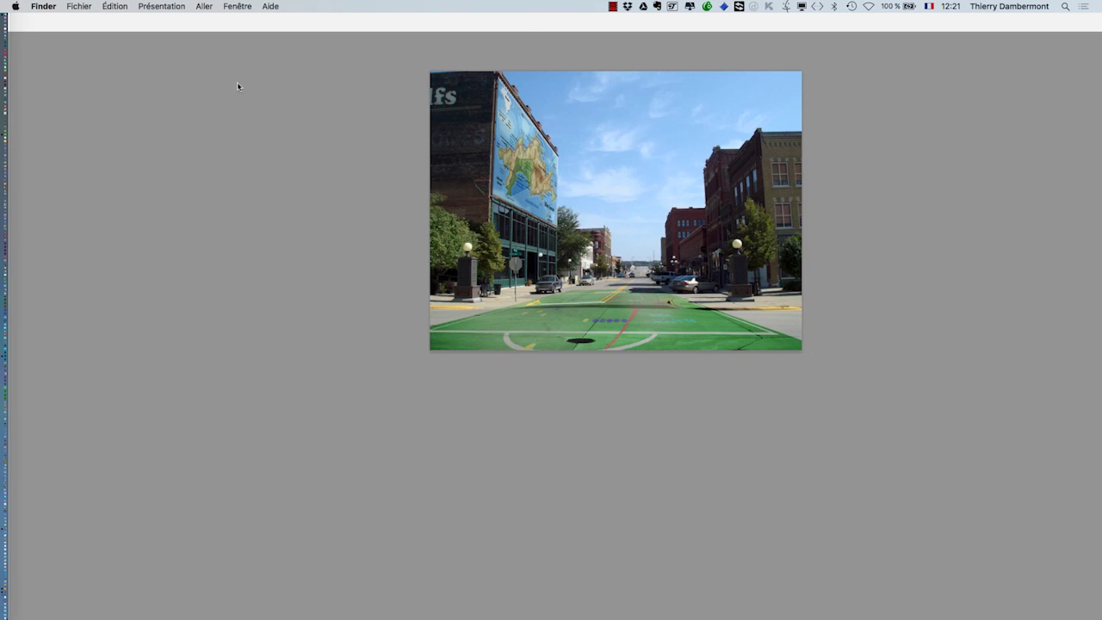
pyautogui.click(238, 89)
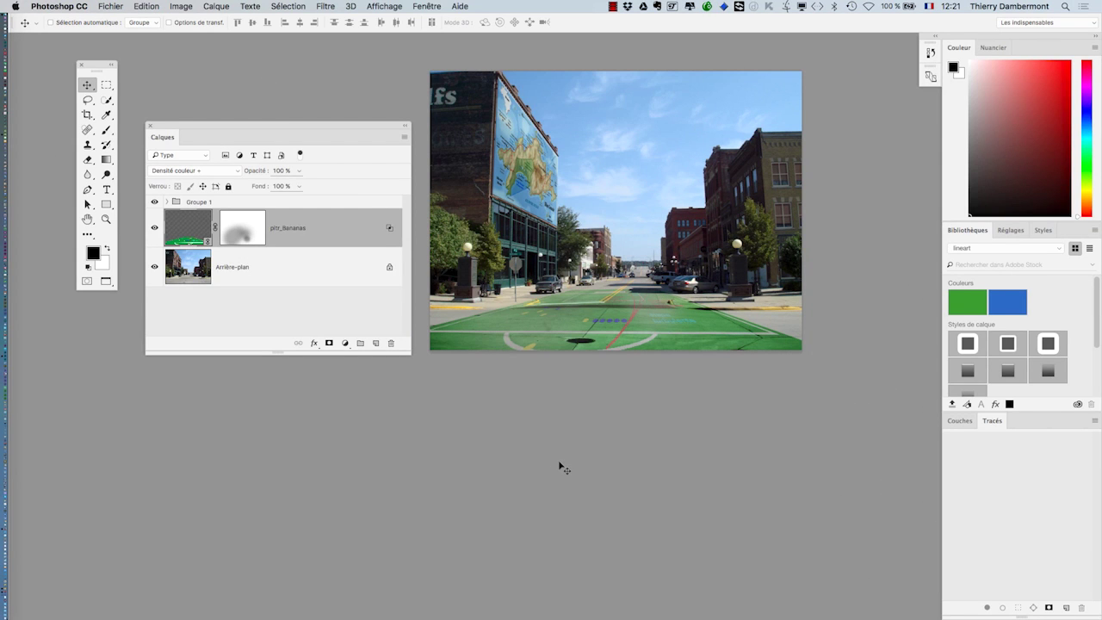
# - Switch to Finder and open the "affiche en perspective" folder in a new window
pyautogui.press('super+Tab')
pyautogui.click(1007, 442)
pyautogui.press('super+Tab')
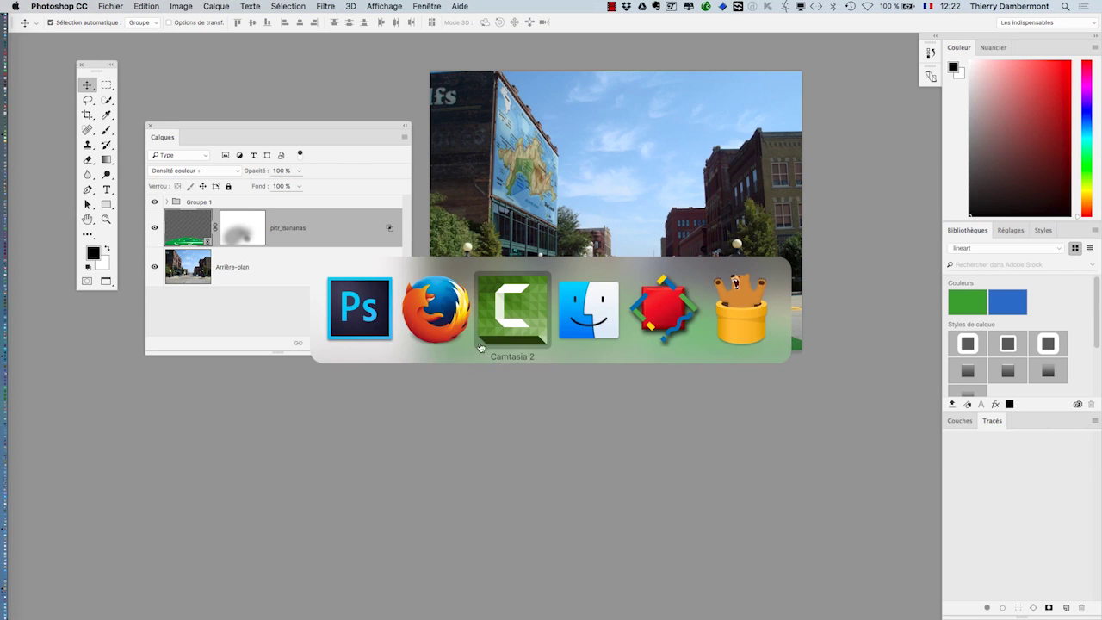
pyautogui.click(604, 322)
pyautogui.press('super+Tab')
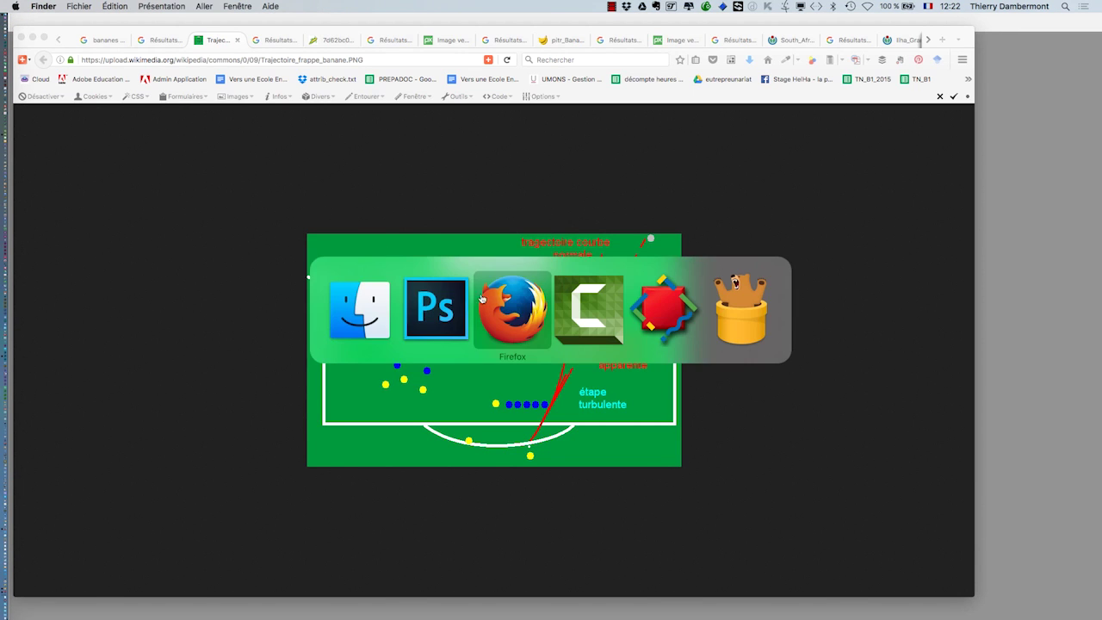
pyautogui.click(184, 24)
pyautogui.press('super+Tab')
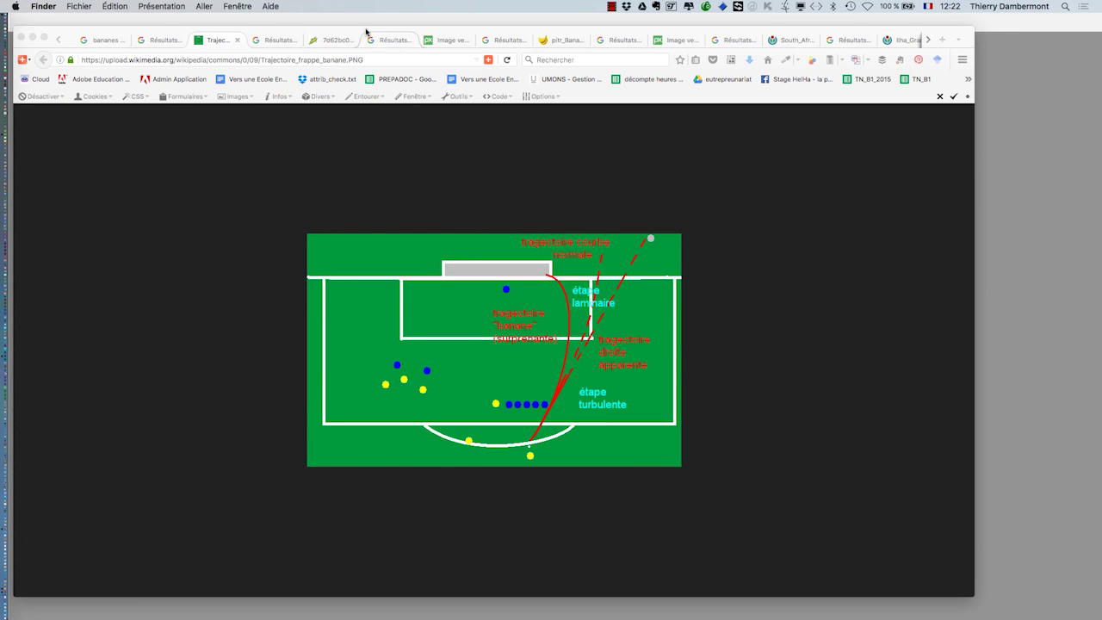
pyautogui.click(78, 6)
pyautogui.click(80, 20)
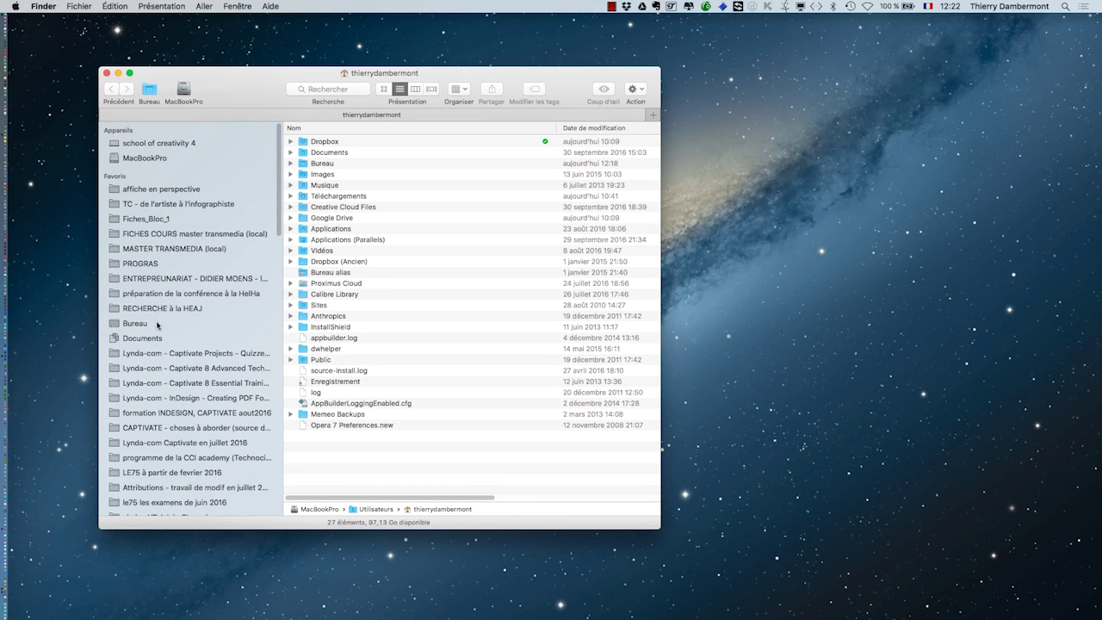
pyautogui.click(158, 324)
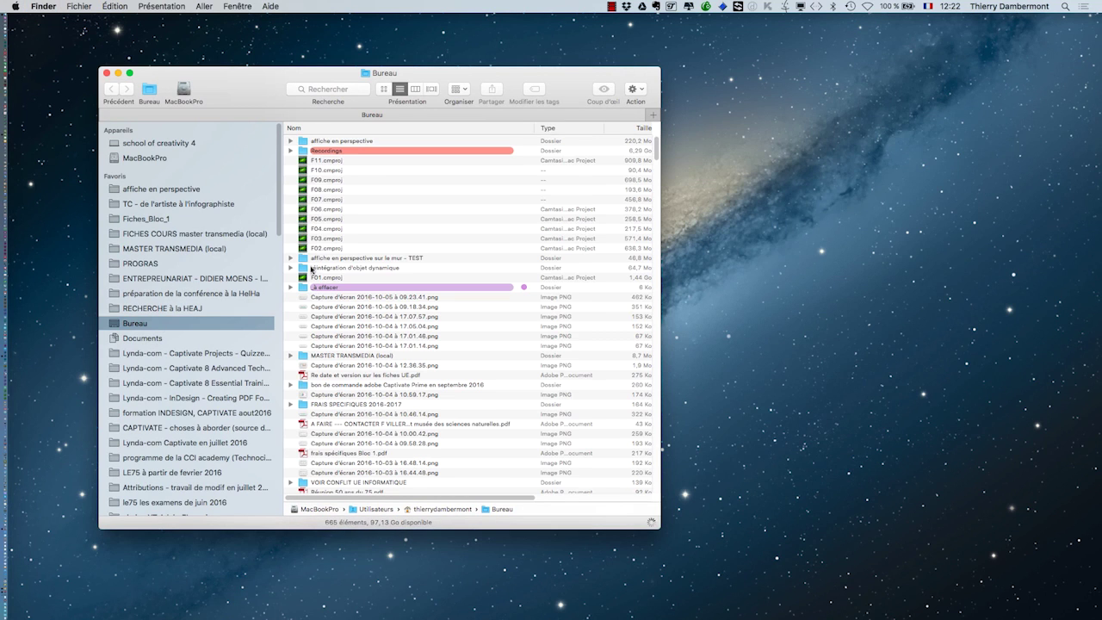
pyautogui.click(226, 189)
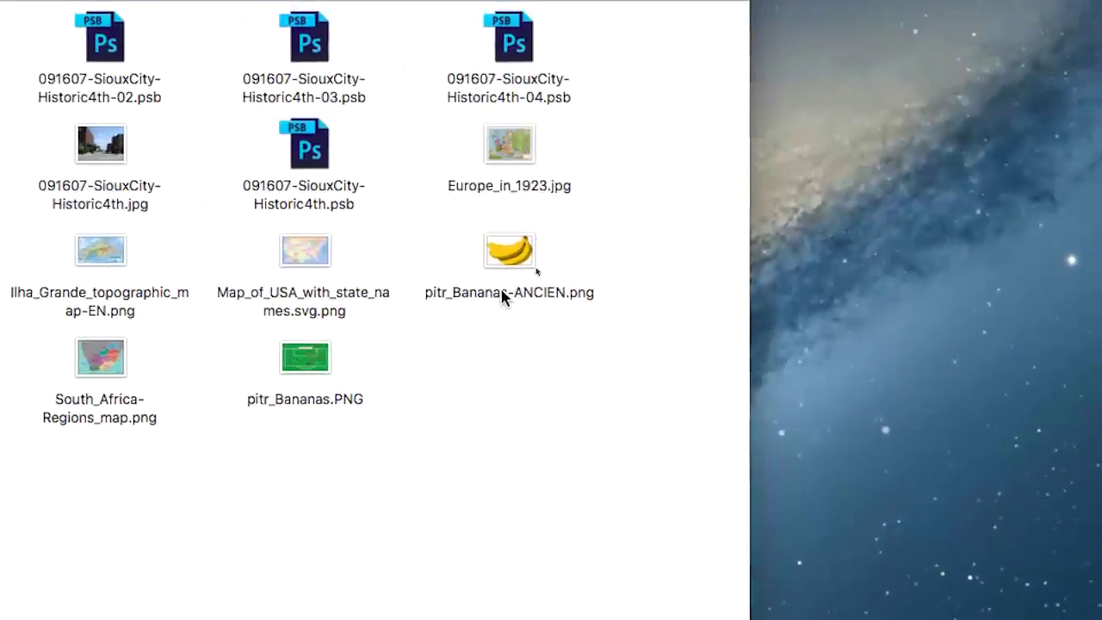
# - Compare the names of pitr_Bananas-ANCIEN.png and pitr_Bananas.PNG, highlighting the shared base name pitr_Bananas without editing it
pyautogui.click(505, 296)
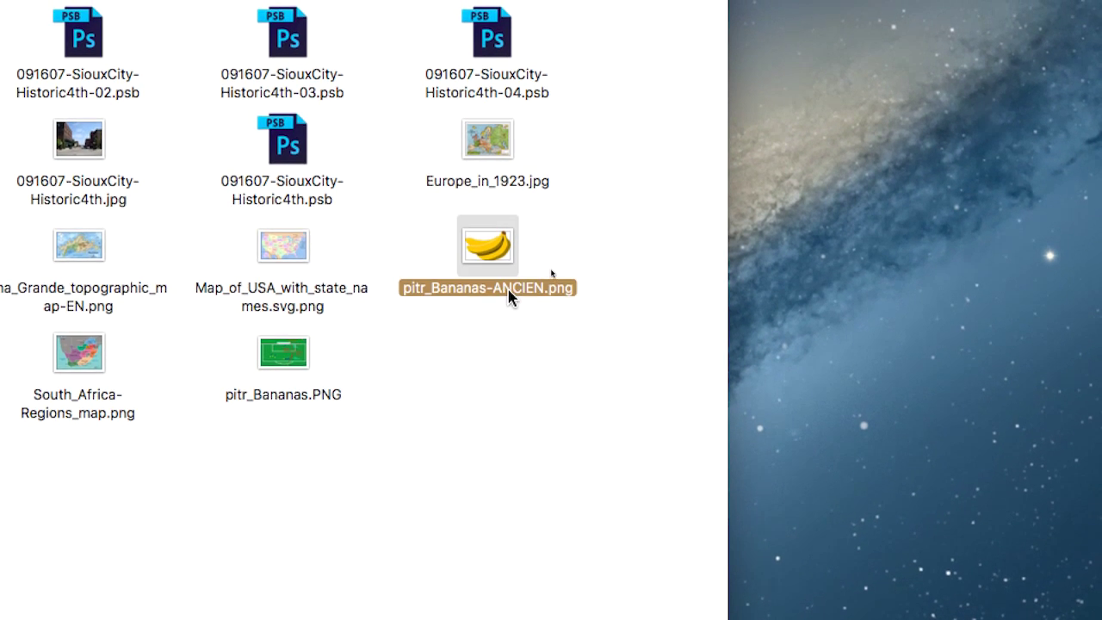
pyautogui.click(480, 293)
pyautogui.click(487, 291)
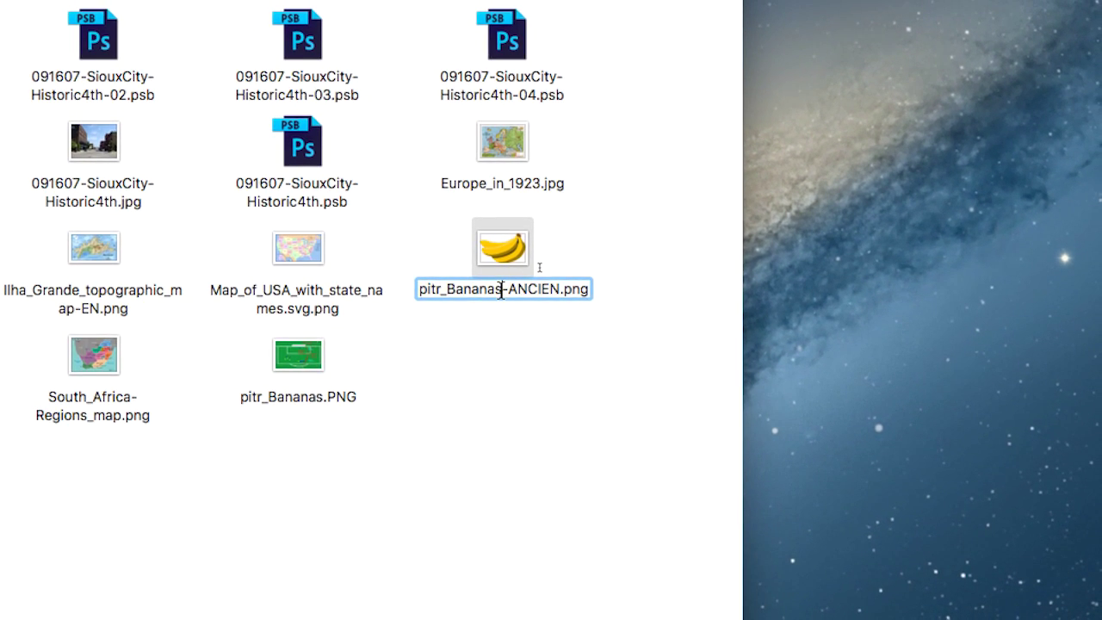
pyautogui.doubleClick(501, 290)
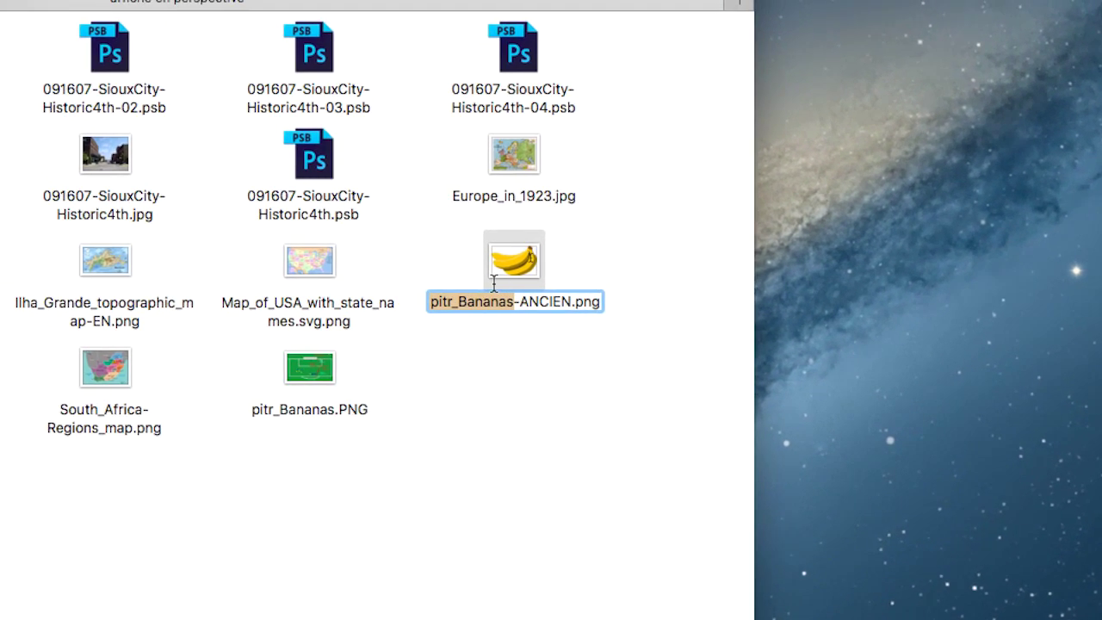
pyautogui.press('Return')
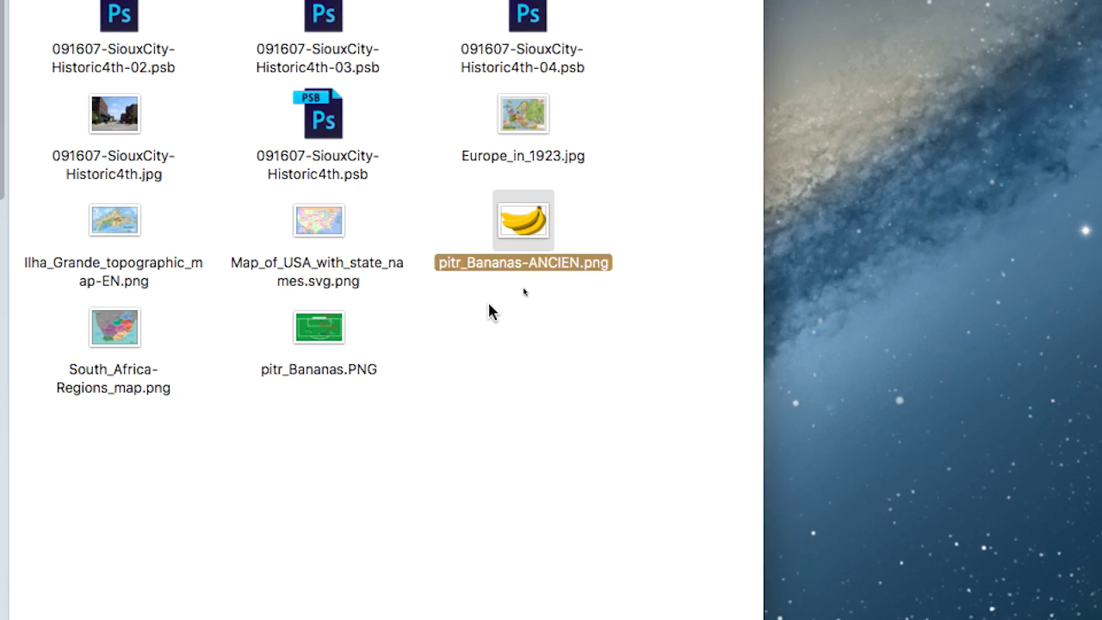
pyautogui.click(301, 368)
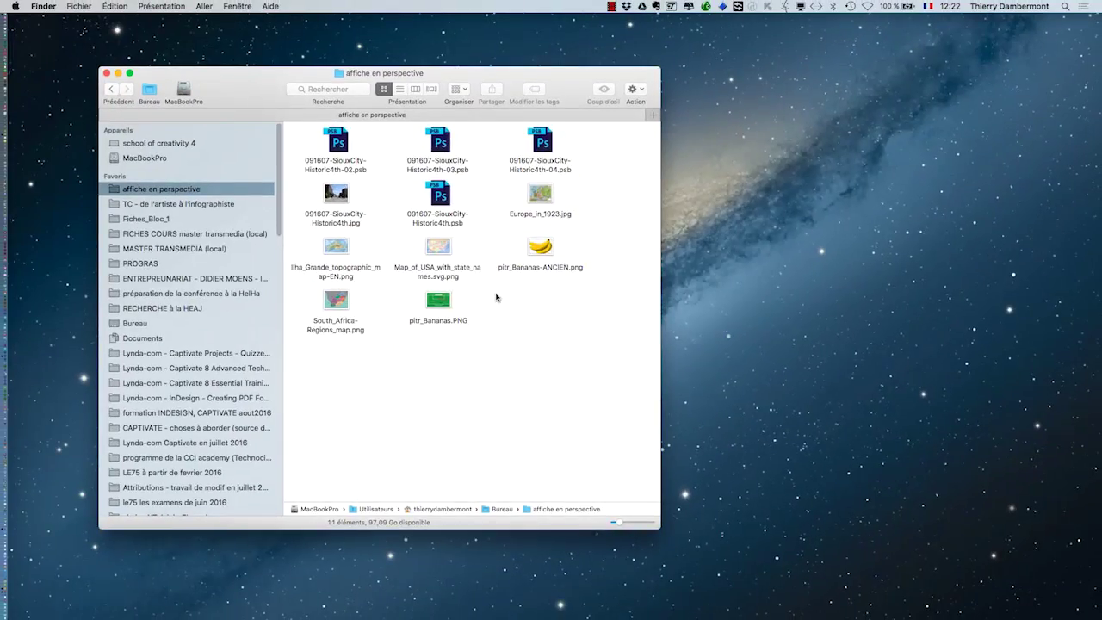
# - Switch back to Photoshop and arrange the layers panel beside the street image
pyautogui.press('super+Tab')
pyautogui.click(458, 307)
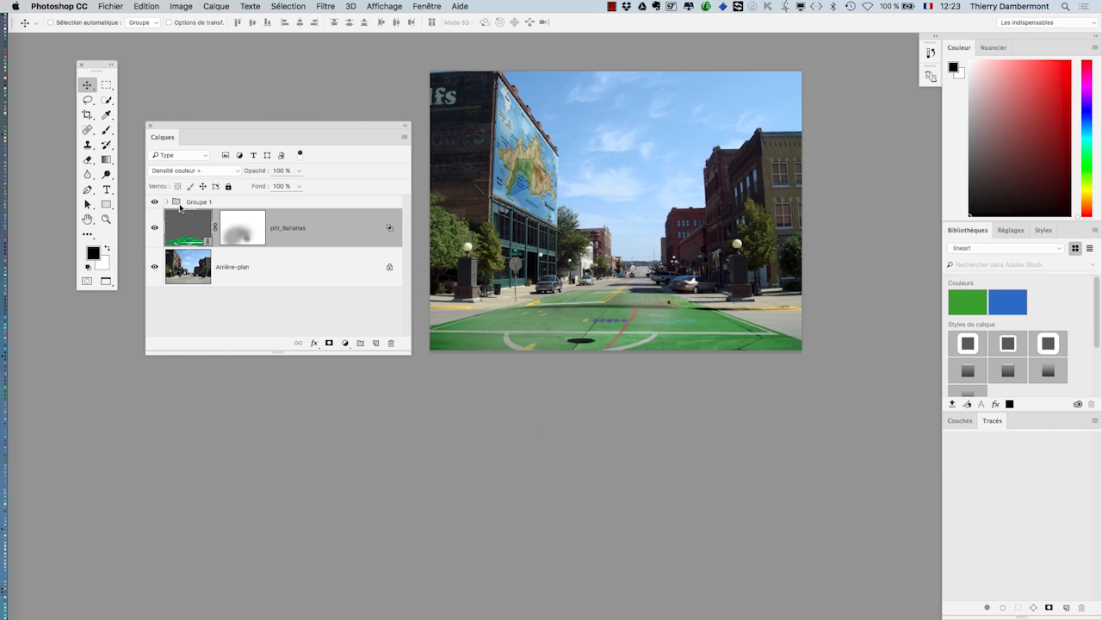
pyautogui.moveTo(246, 128); pyautogui.dragTo(696, 135)
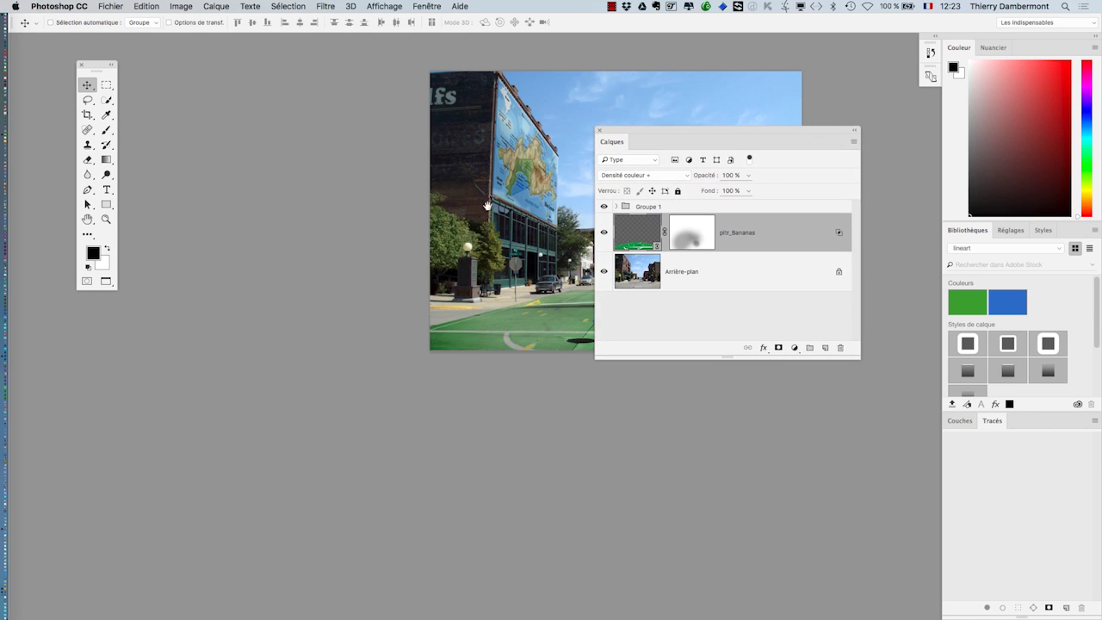
pyautogui.hscroll(5, 332, 221)
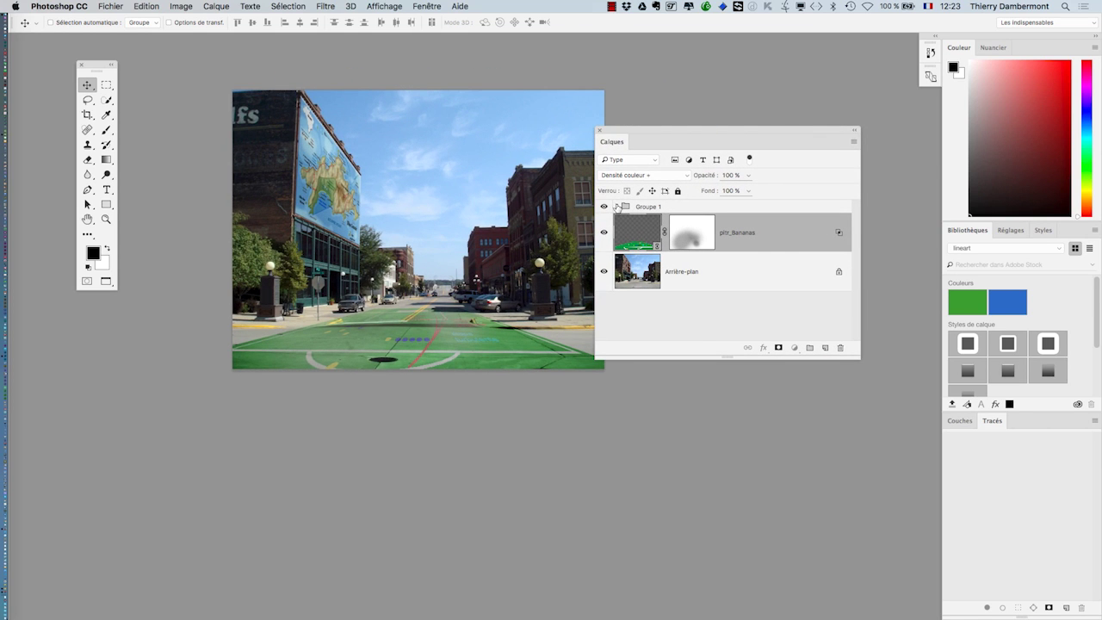
# - Expand Groupe 1 in a taller layers panel and compare the smart object thumbnails of Ilha_Grande_topographic_map-EN and pitr_Bananas
pyautogui.click(616, 208)
pyautogui.moveTo(856, 354); pyautogui.dragTo(857, 549)
pyautogui.click(676, 284)
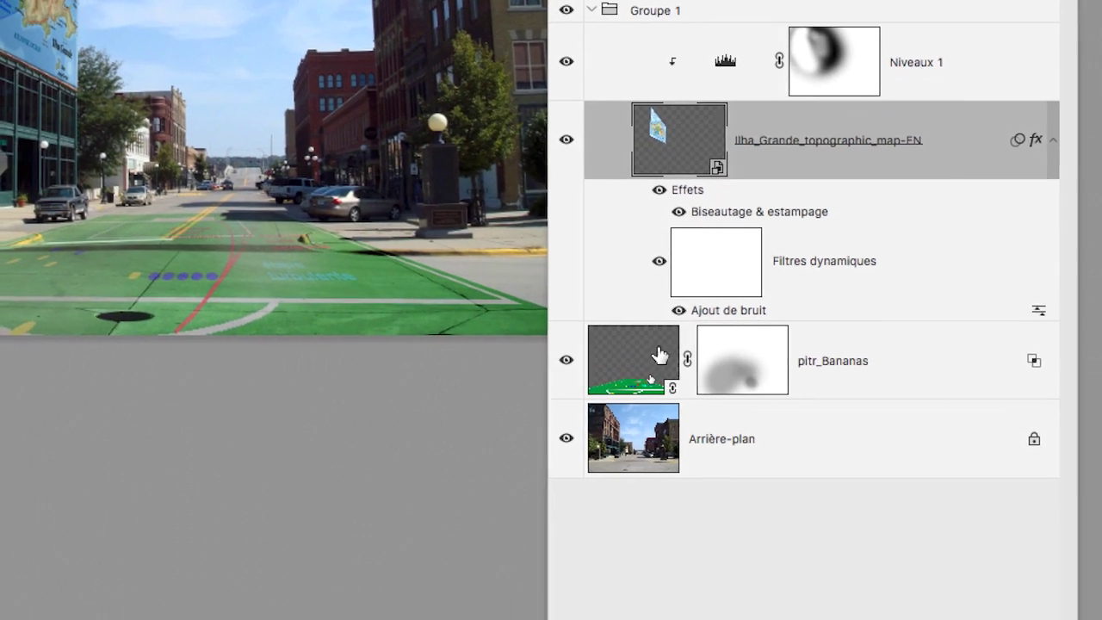
pyautogui.click(633, 465)
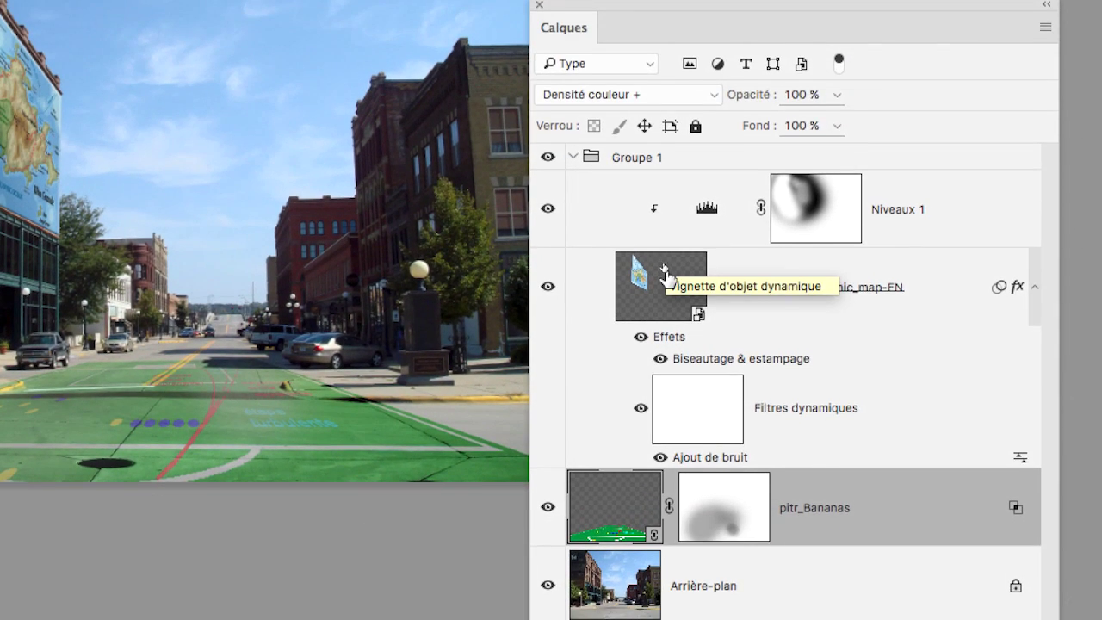
pyautogui.click(661, 125)
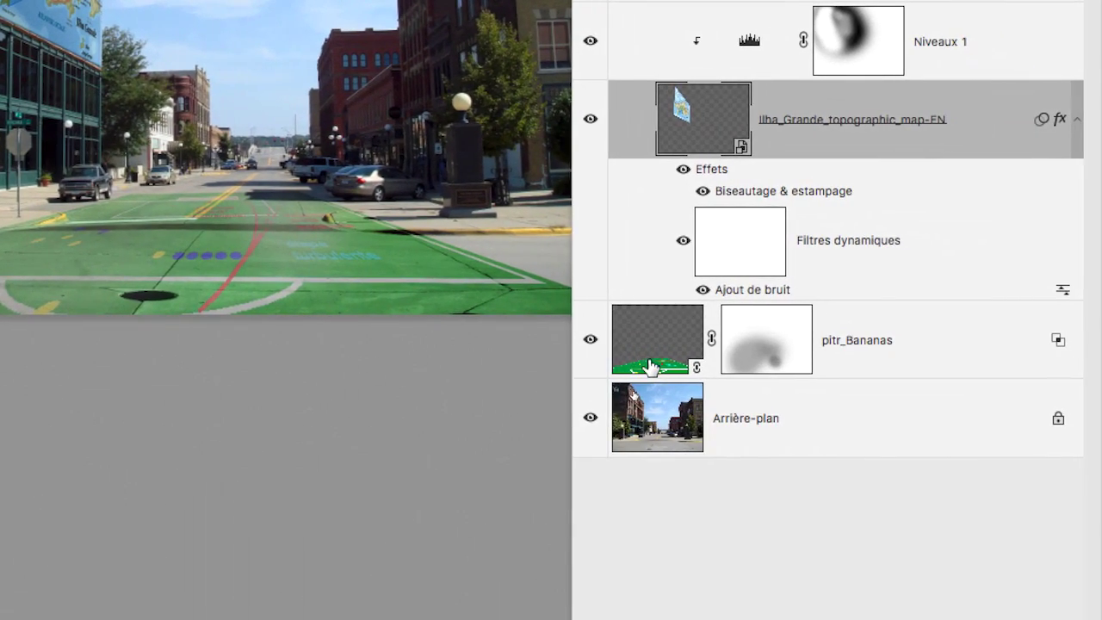
pyautogui.click(1039, 609)
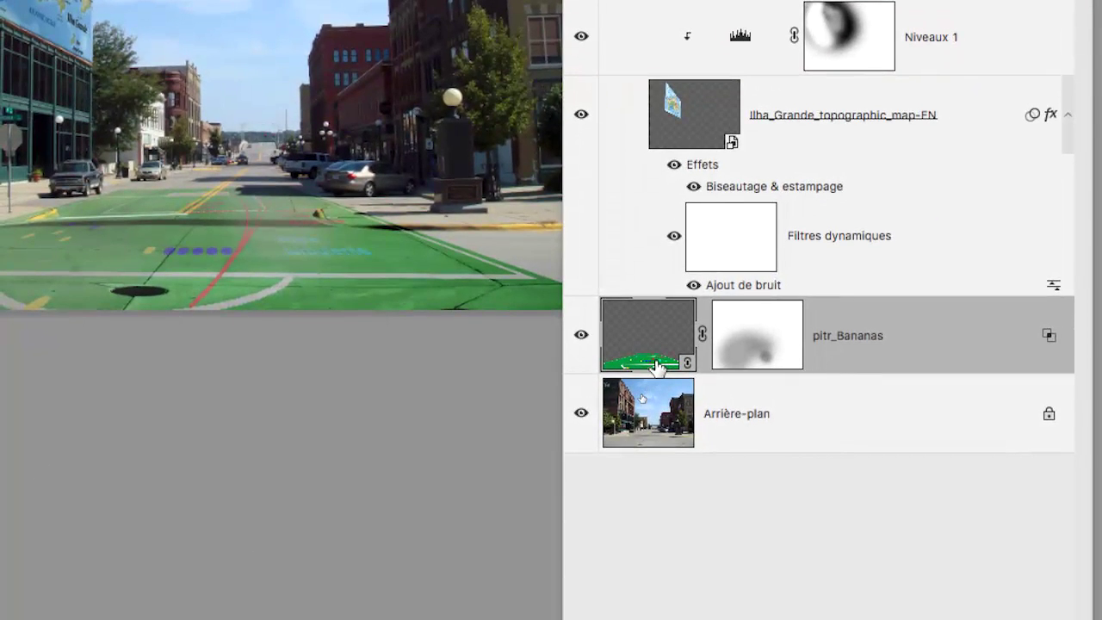